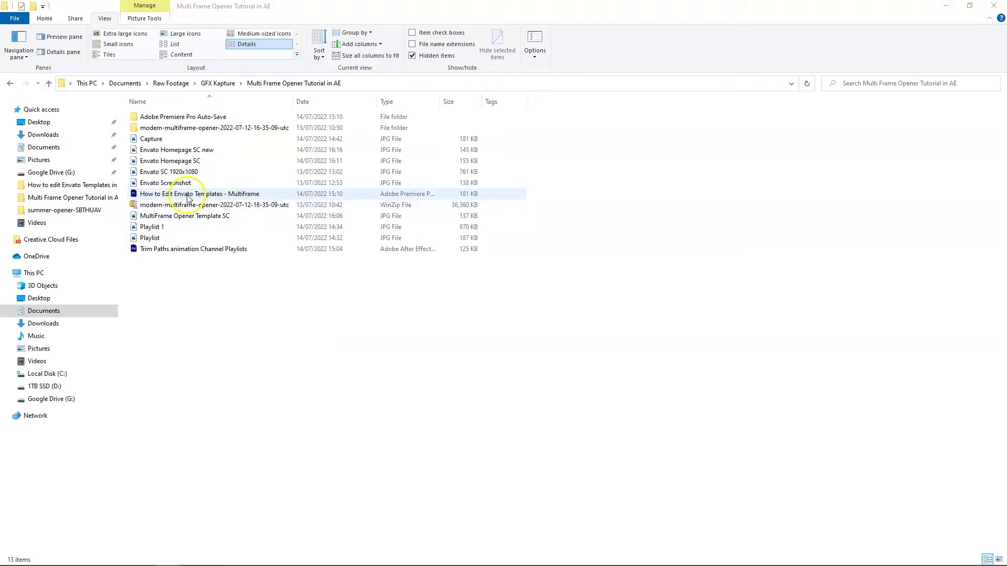
Open the modern-multiframe-opener template folder and launch its .aep project in After Effects.
{"action": "left_click", "coordinate": [273, 205]}
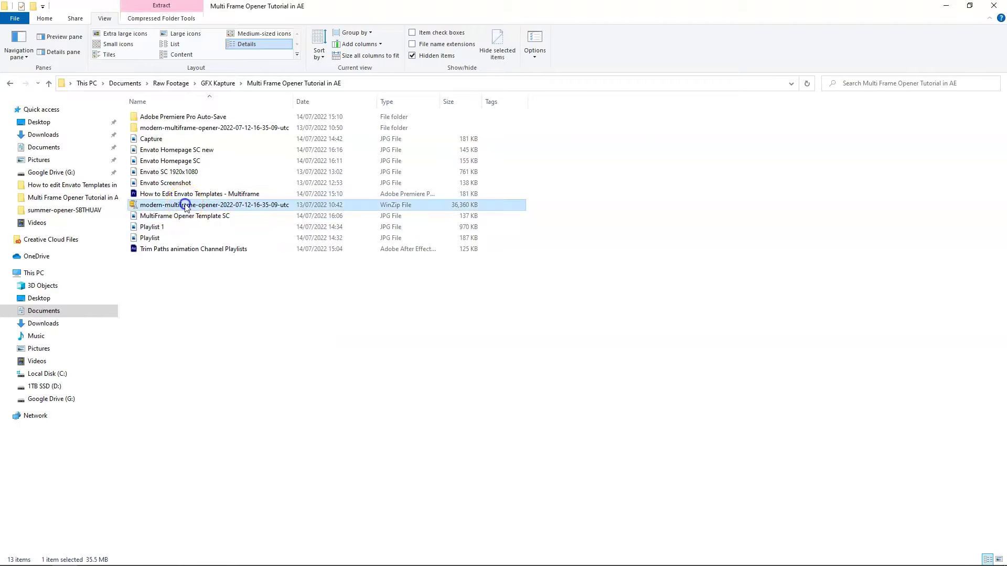
{"action": "double_click", "coordinate": [263, 128]}
{"action": "double_click", "coordinate": [263, 116]}
{"action": "double_click", "coordinate": [262, 127]}
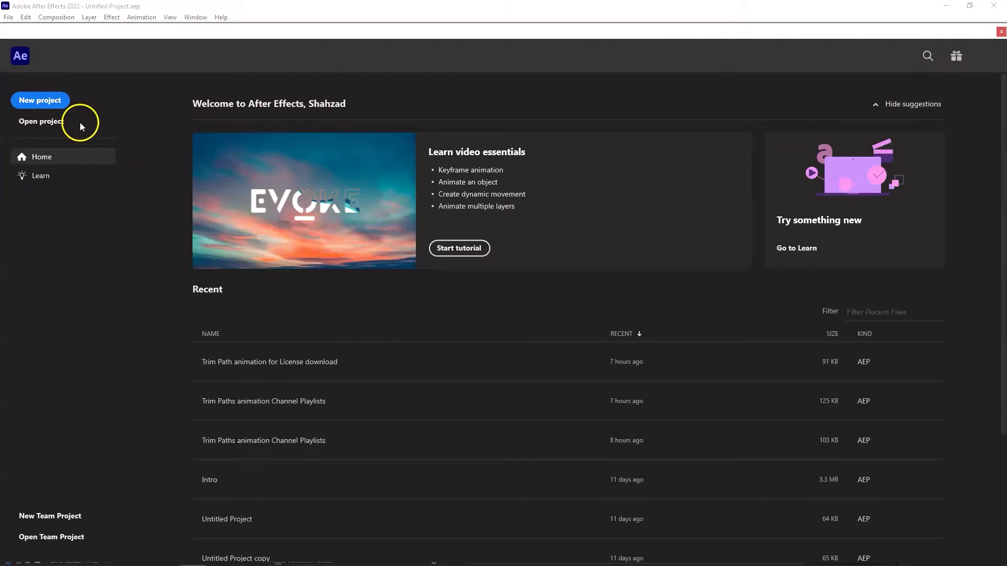
Browse to modern-multiframe-opener > Modern Multiframe Opener and open the template's AEP project.
{"action": "left_click", "coordinate": [41, 121]}
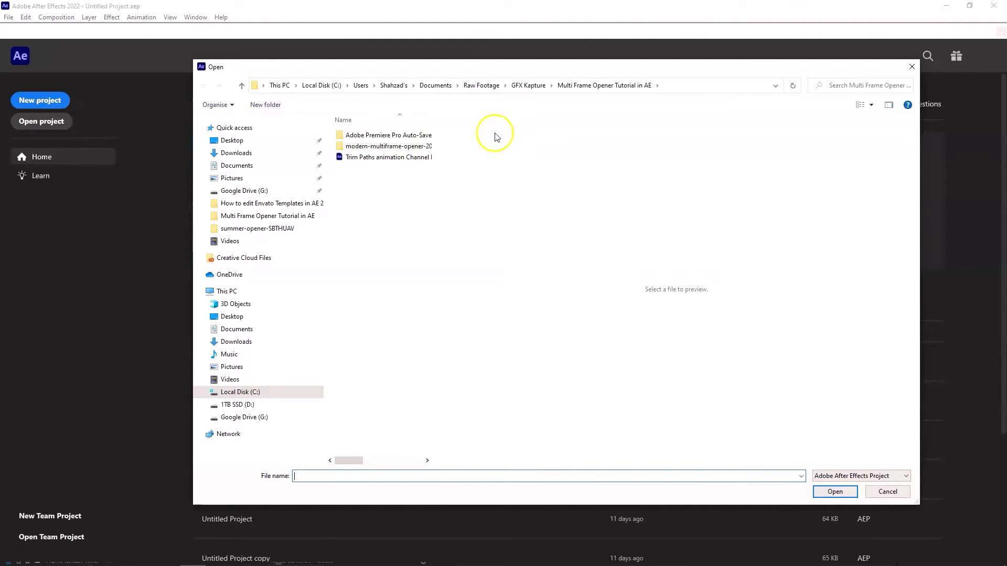
{"action": "double_click", "coordinate": [374, 149]}
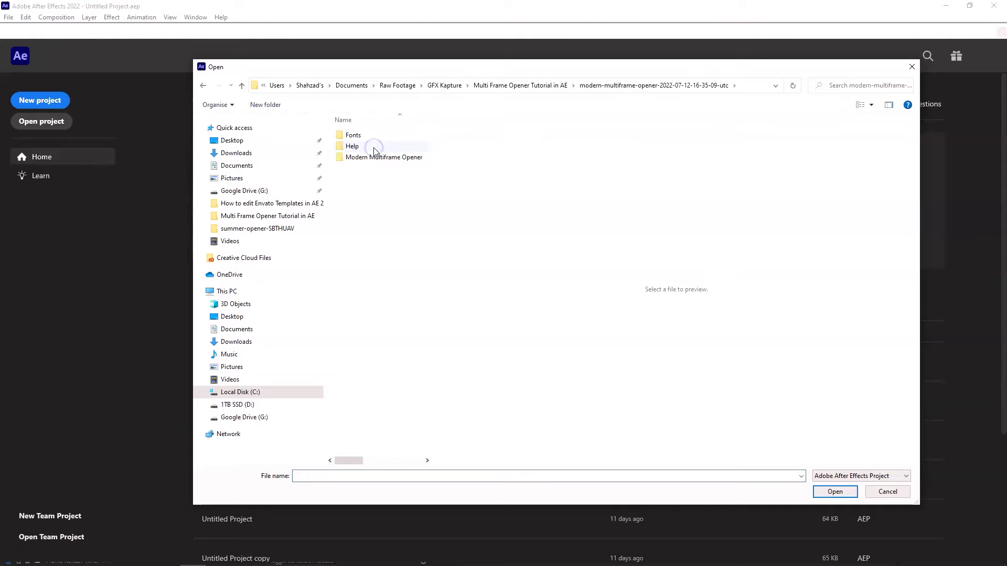
{"action": "double_click", "coordinate": [377, 158]}
{"action": "double_click", "coordinate": [378, 148]}
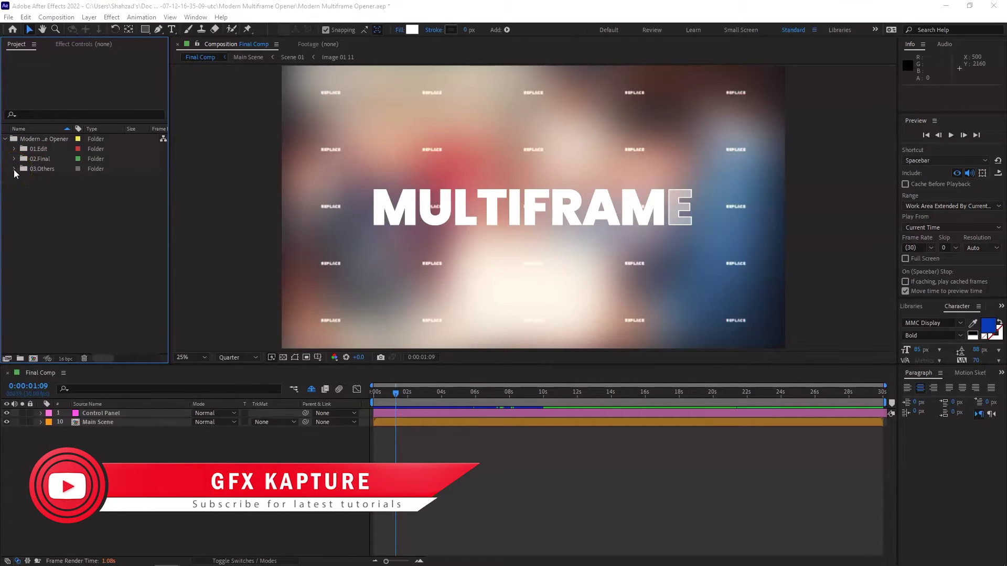
Create a new project folder named 'Videos' in the Project panel.
{"action": "left_click", "coordinate": [28, 159]}
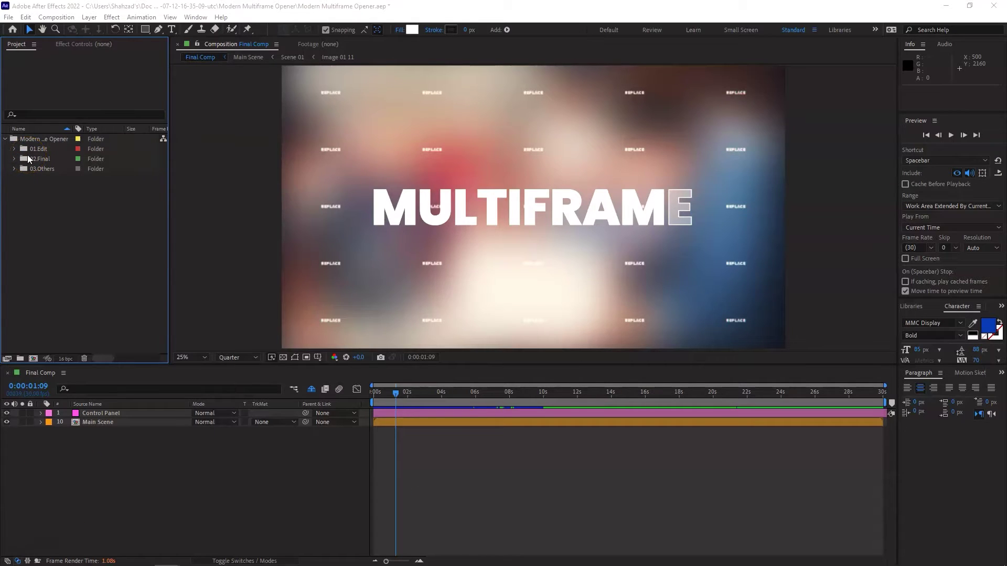
{"action": "left_click", "coordinate": [124, 153]}
{"action": "left_click", "coordinate": [20, 358]}
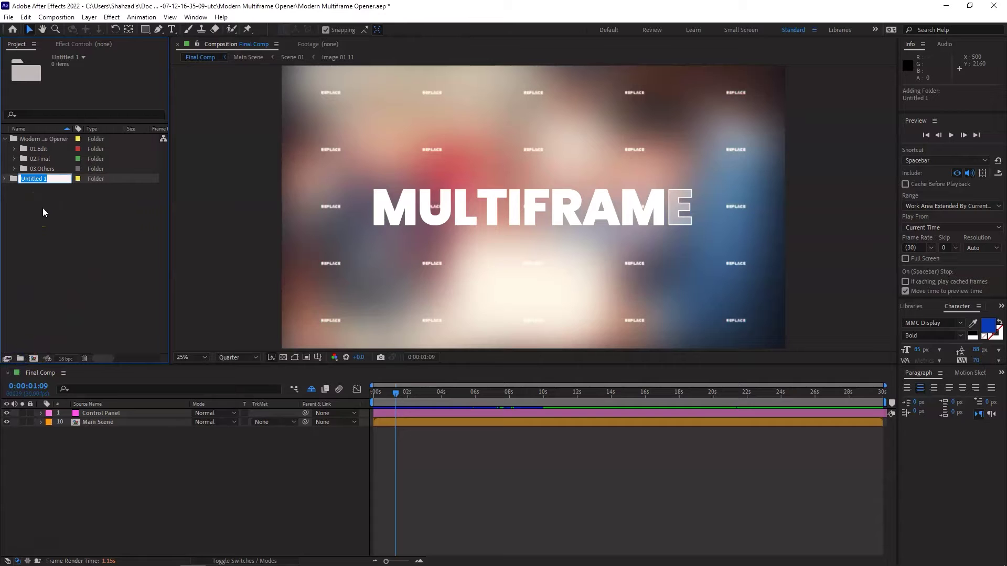
{"action": "type", "text": "Videos"}
{"action": "key", "text": "Return"}
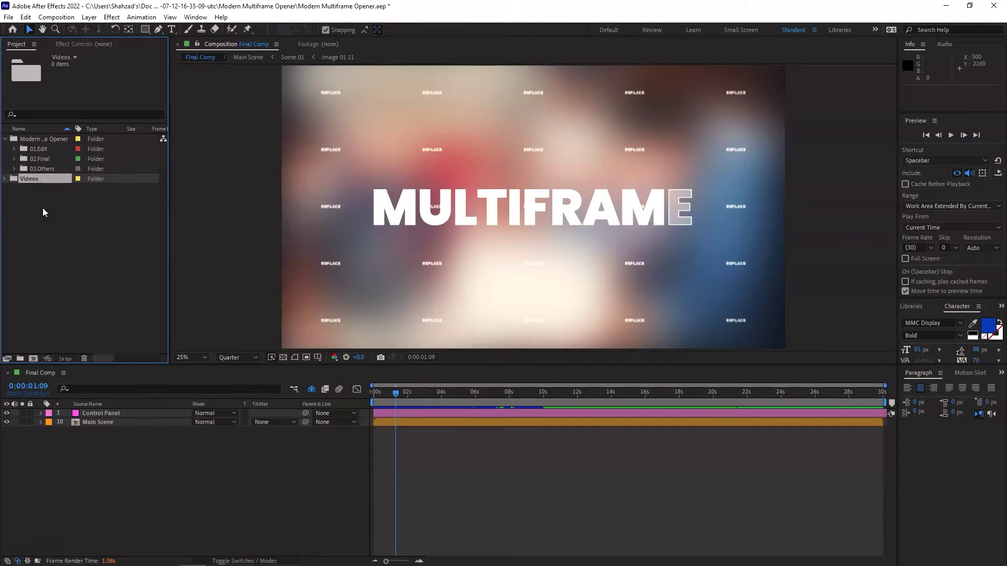
Import all 16 stock video clips from the template's Videos folder.
{"action": "double_click", "coordinate": [43, 208]}
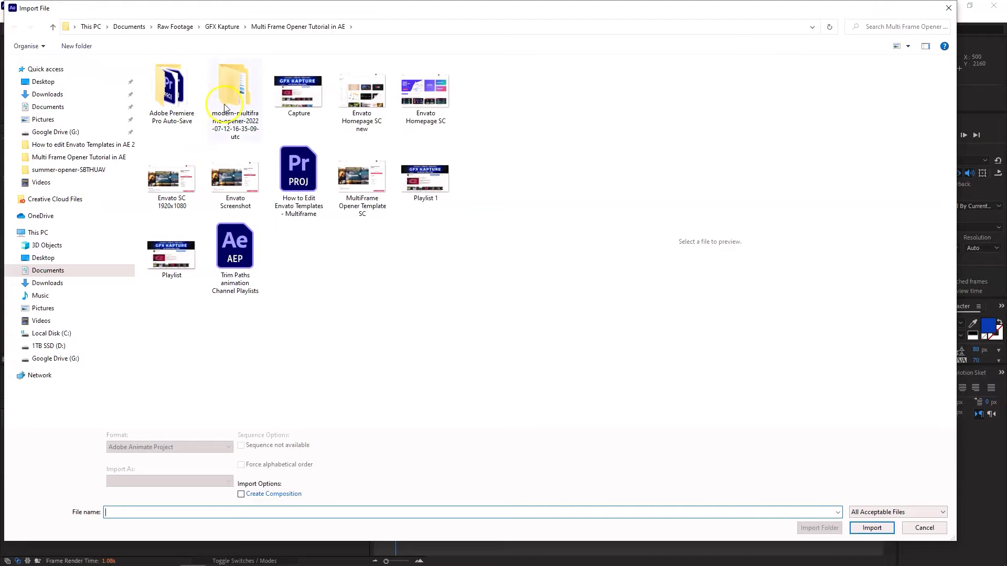
{"action": "left_click", "coordinate": [66, 107]}
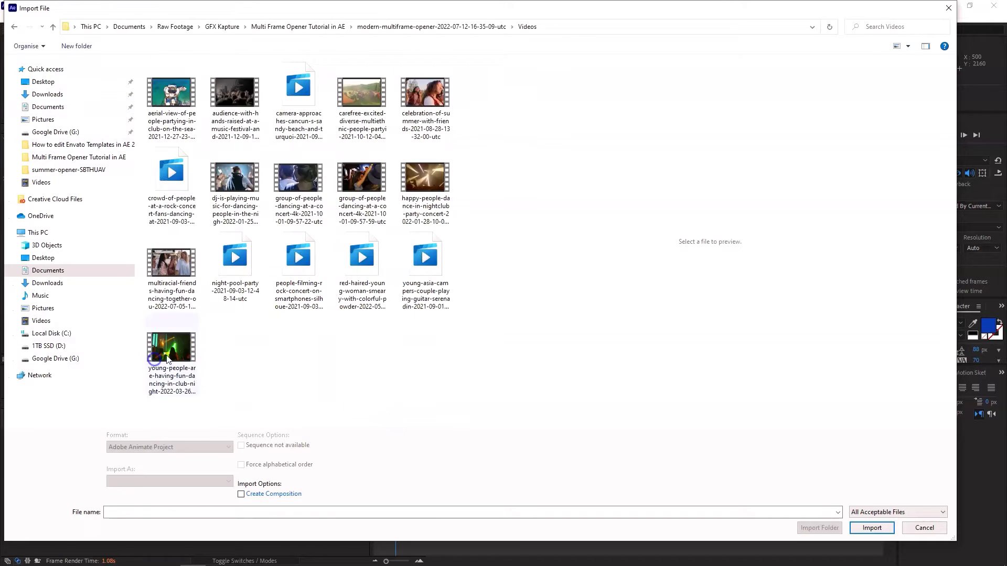
{"action": "key", "text": "ctrl+a"}
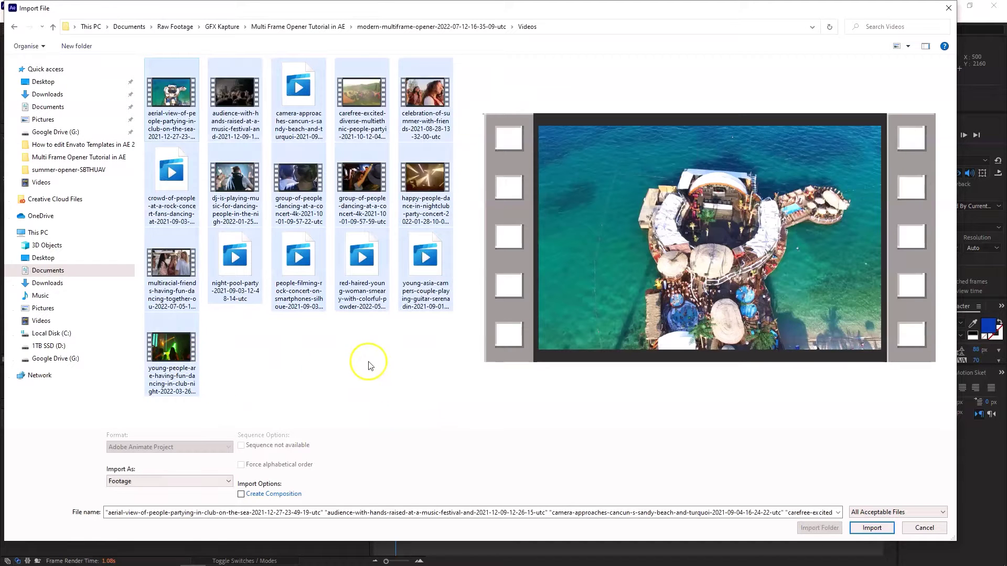
{"action": "left_click", "coordinate": [872, 528]}
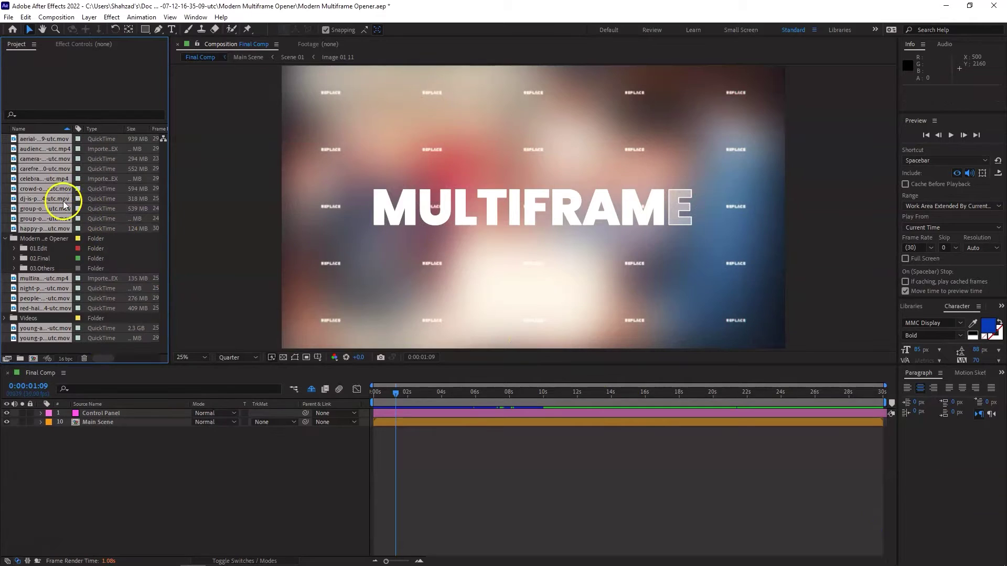
Move the imported clips into the Videos folder, collapse it, and expand 01.Edit > Images.
{"action": "left_click_drag", "start_coordinate": [50, 206], "coordinate": [32, 321]}
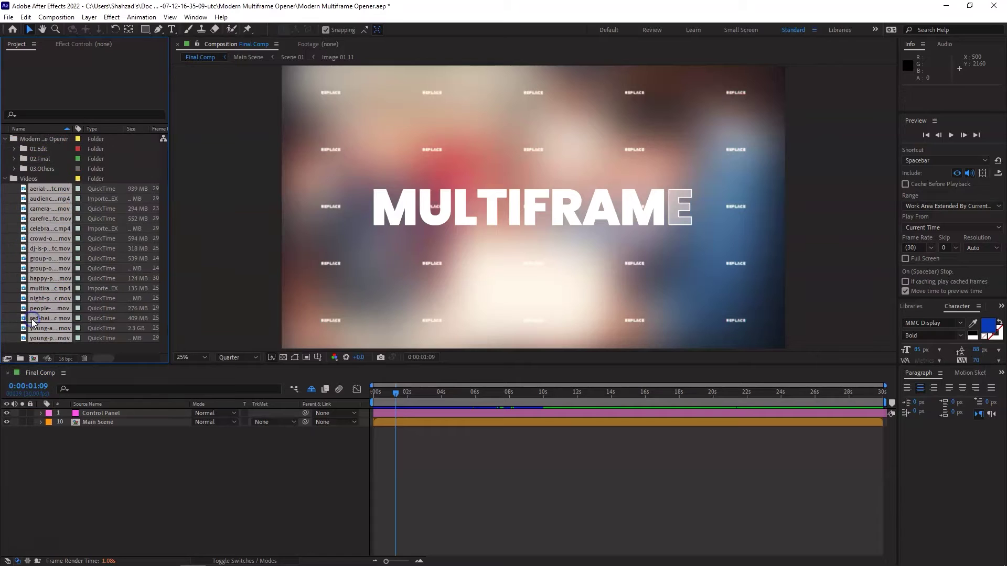
{"action": "left_click", "coordinate": [6, 179]}
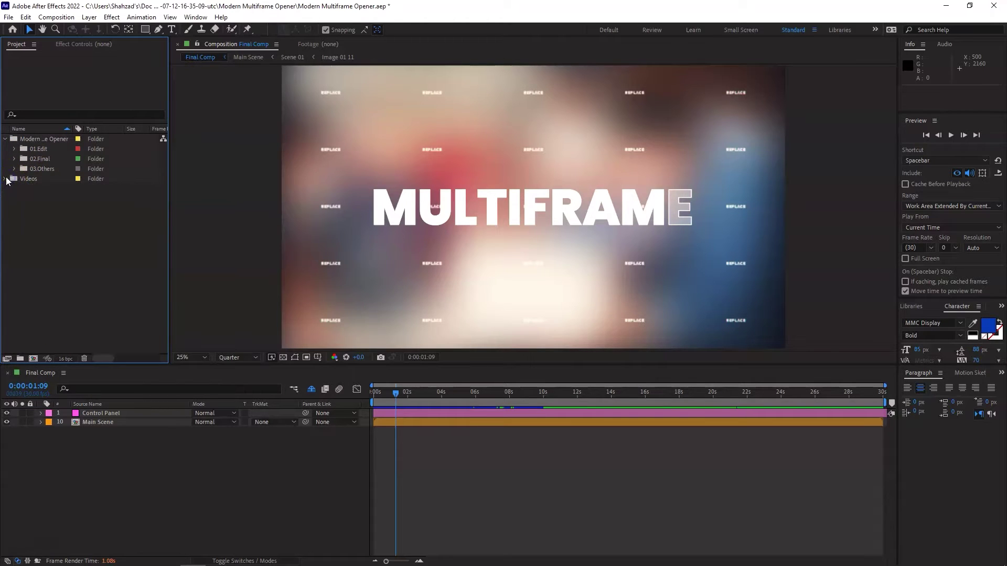
{"action": "left_click", "coordinate": [14, 150]}
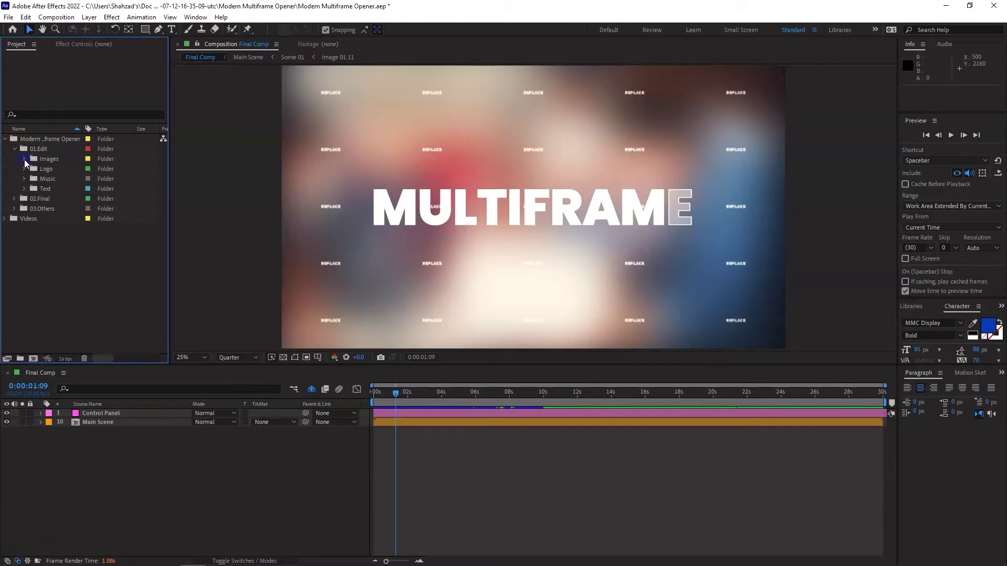
{"action": "left_click", "coordinate": [25, 159]}
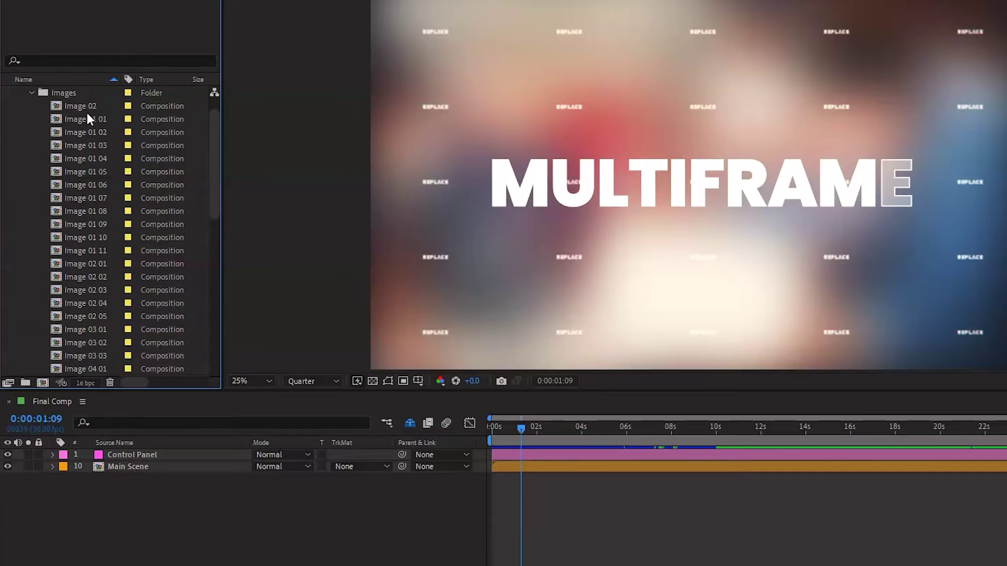
Open the Image 02 composition and preview the aerial clip from the start.
{"action": "left_click", "coordinate": [86, 111]}
{"action": "scroll", "coordinate": [99, 142], "scroll_direction": "up", "scroll_amount": 1}
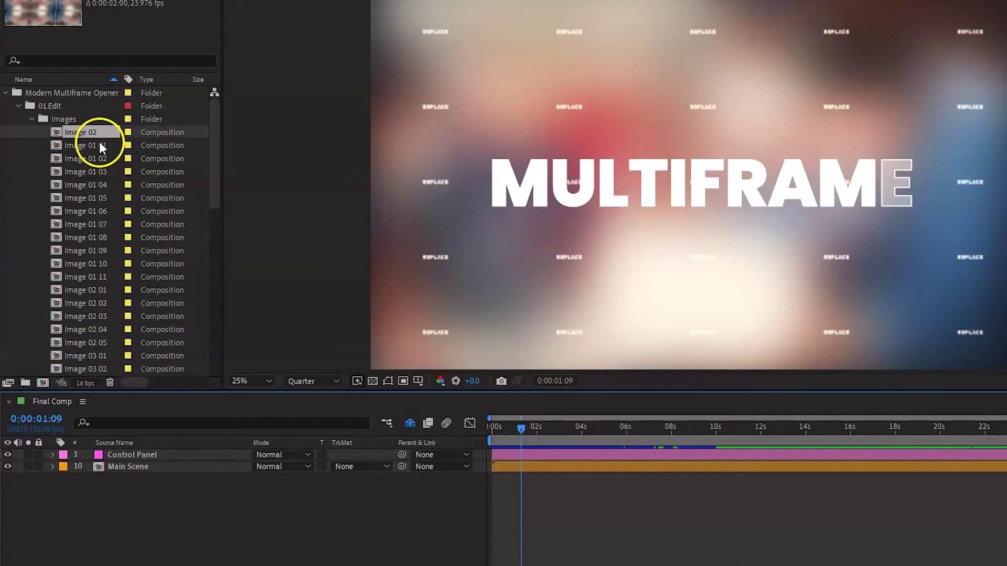
{"action": "double_click", "coordinate": [91, 131]}
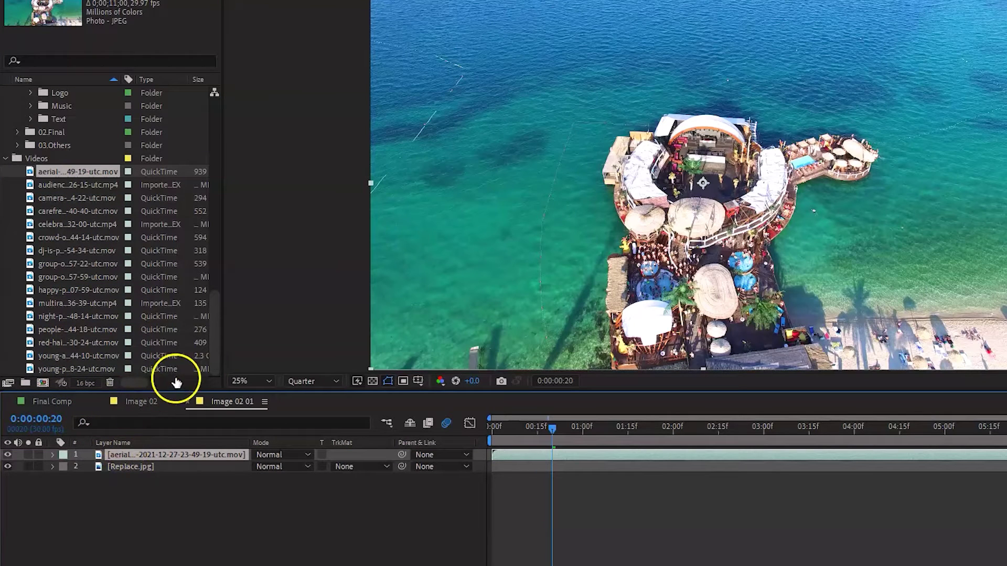
{"action": "left_click_drag", "start_coordinate": [514, 431], "coordinate": [473, 431]}
{"action": "key", "text": "space"}
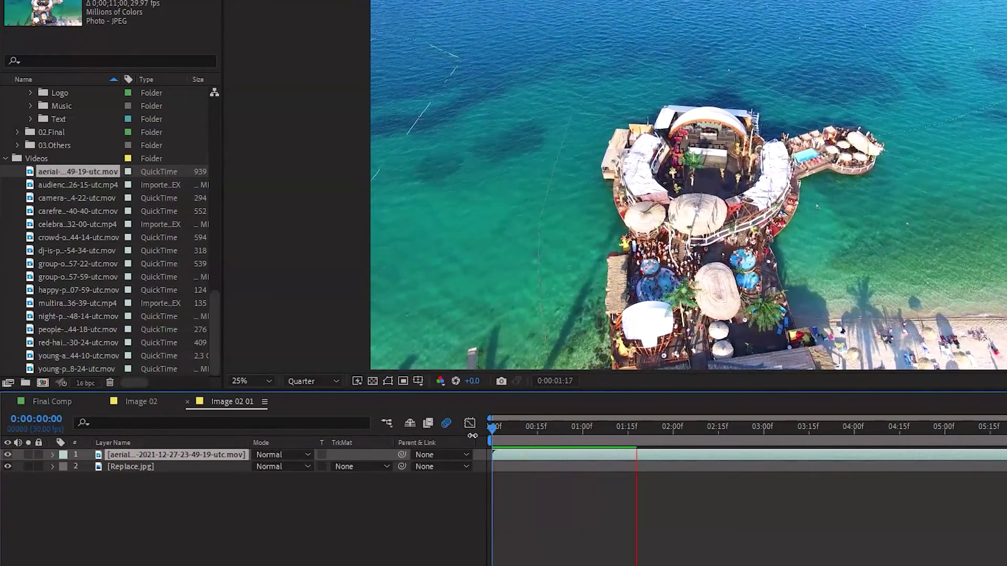
{"action": "key", "text": "space"}
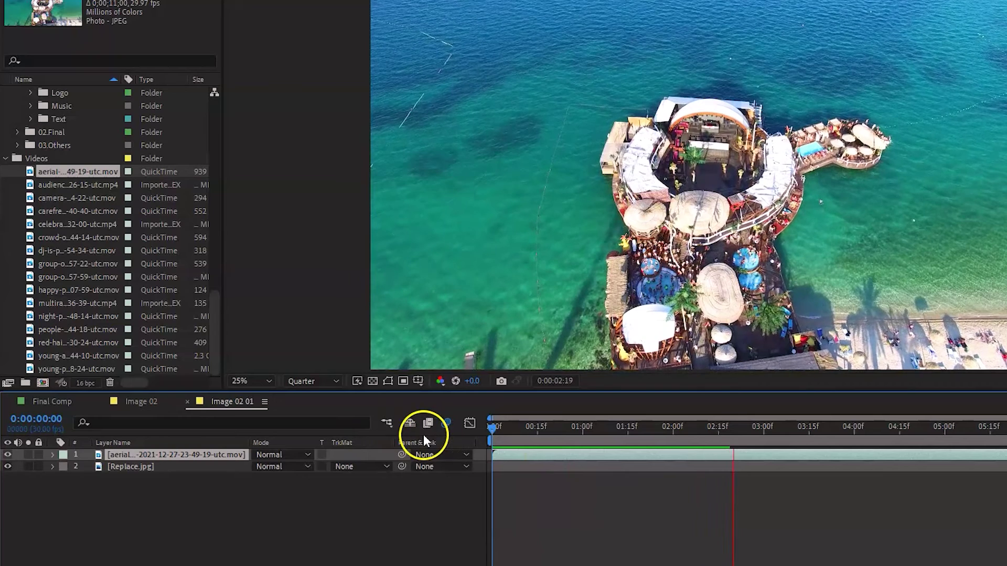
Check the Image 02 01 precomp and return to the Image 02 composition.
{"action": "left_click", "coordinate": [188, 404]}
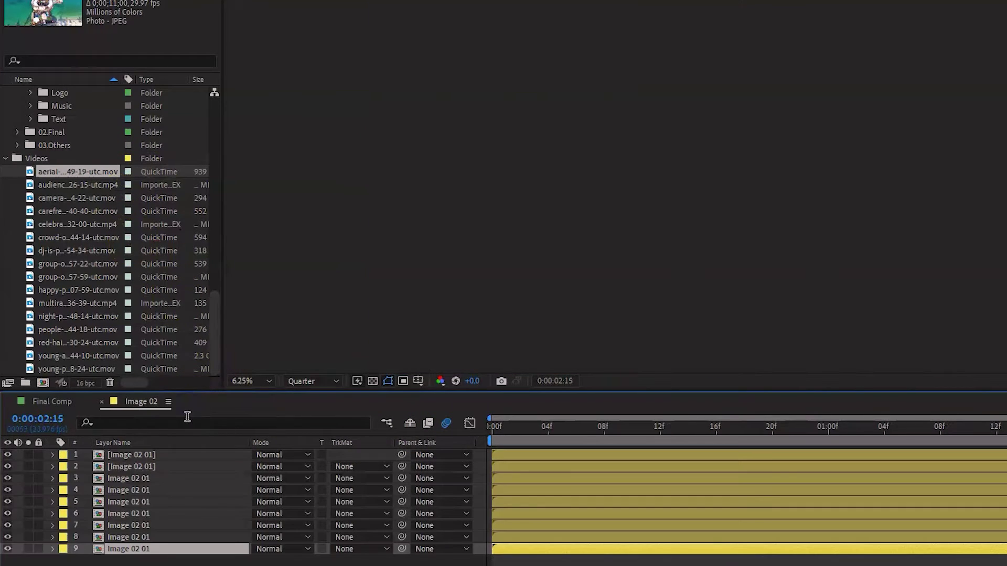
{"action": "double_click", "coordinate": [131, 548]}
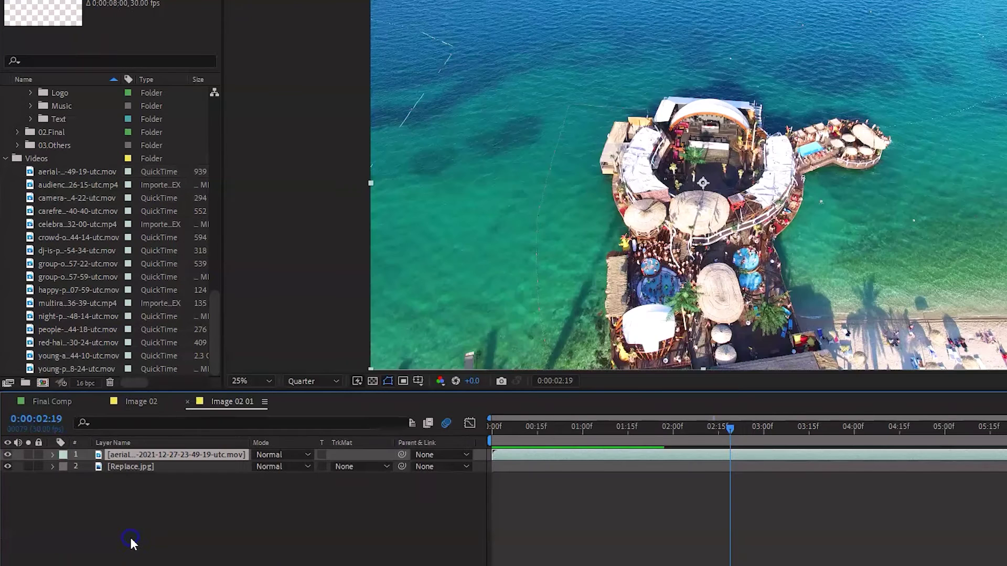
{"action": "left_click", "coordinate": [188, 403]}
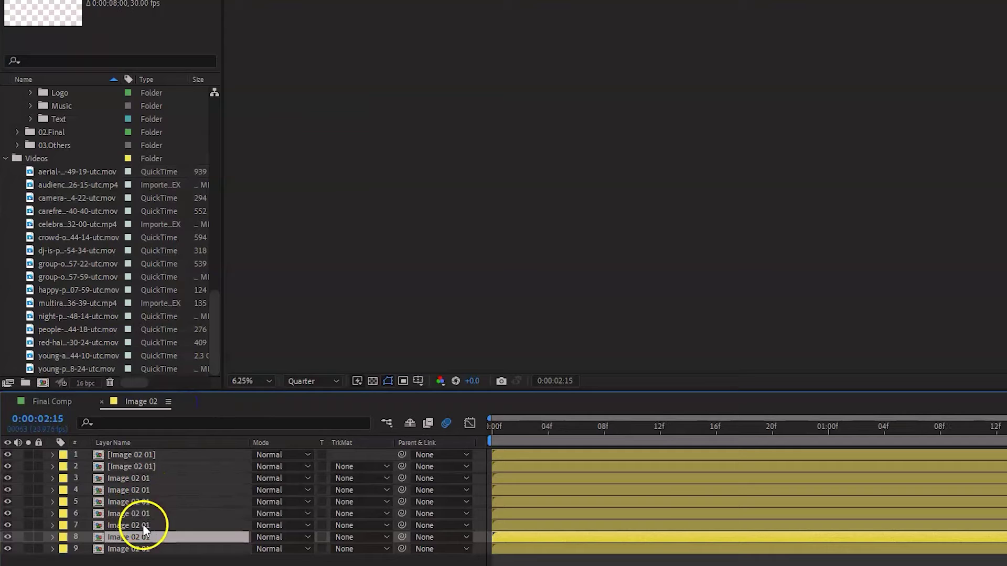
{"action": "double_click", "coordinate": [130, 468]}
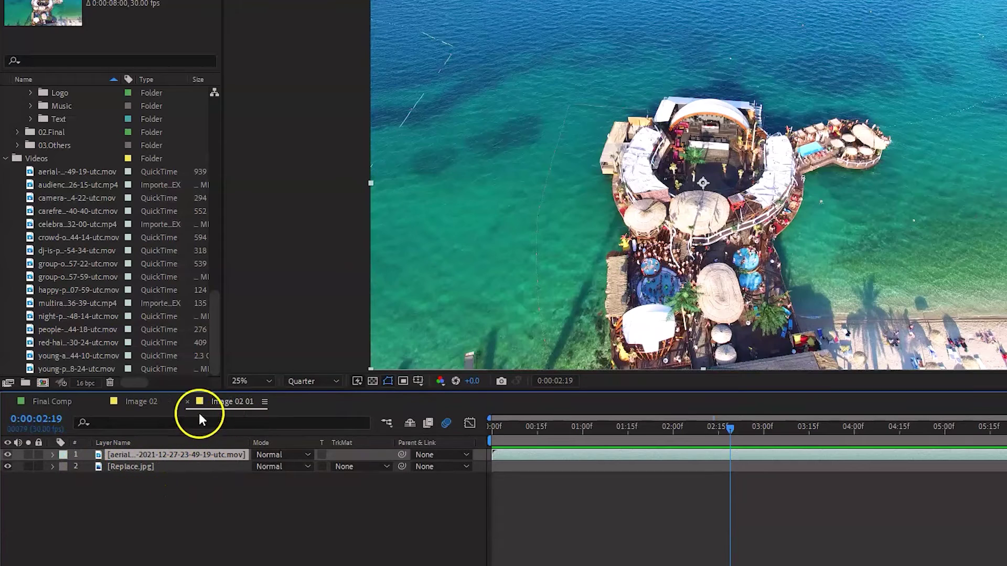
{"action": "left_click", "coordinate": [188, 400]}
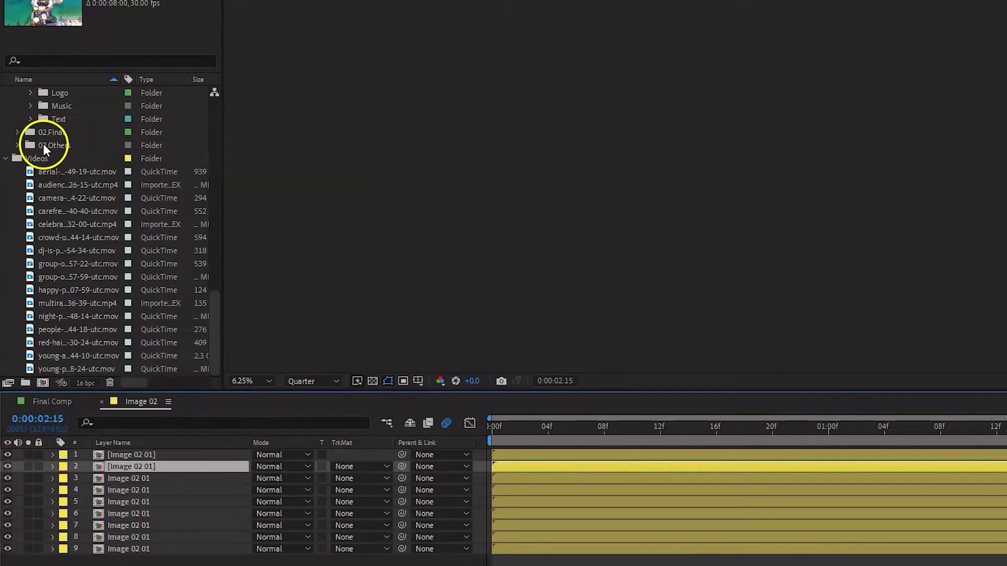
{"action": "scroll", "coordinate": [71, 250], "scroll_direction": "up", "scroll_amount": 5}
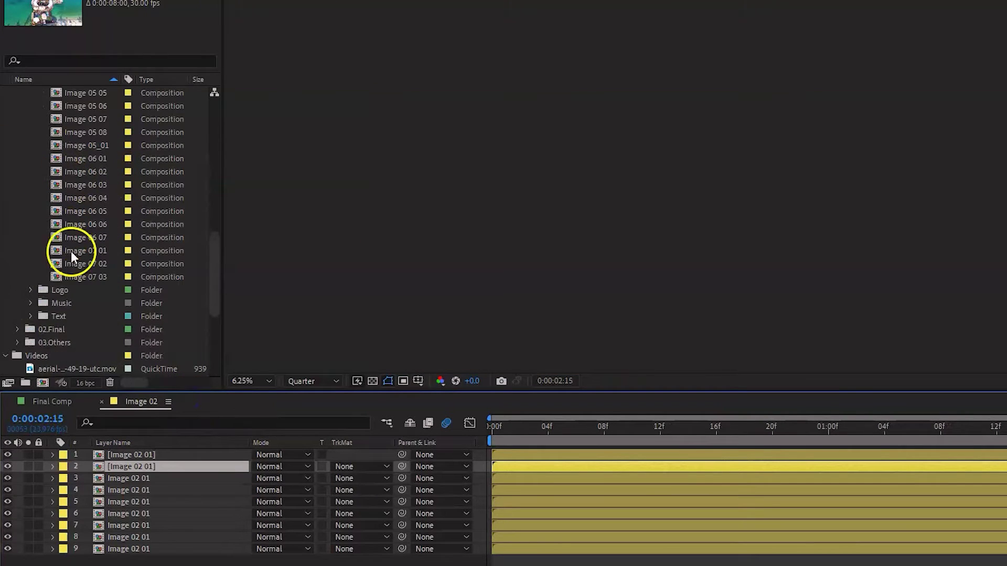
Return to Final Comp and open the Image 01 01 composition.
{"action": "left_click", "coordinate": [101, 401]}
{"action": "scroll", "coordinate": [145, 188], "scroll_direction": "up", "scroll_amount": 10}
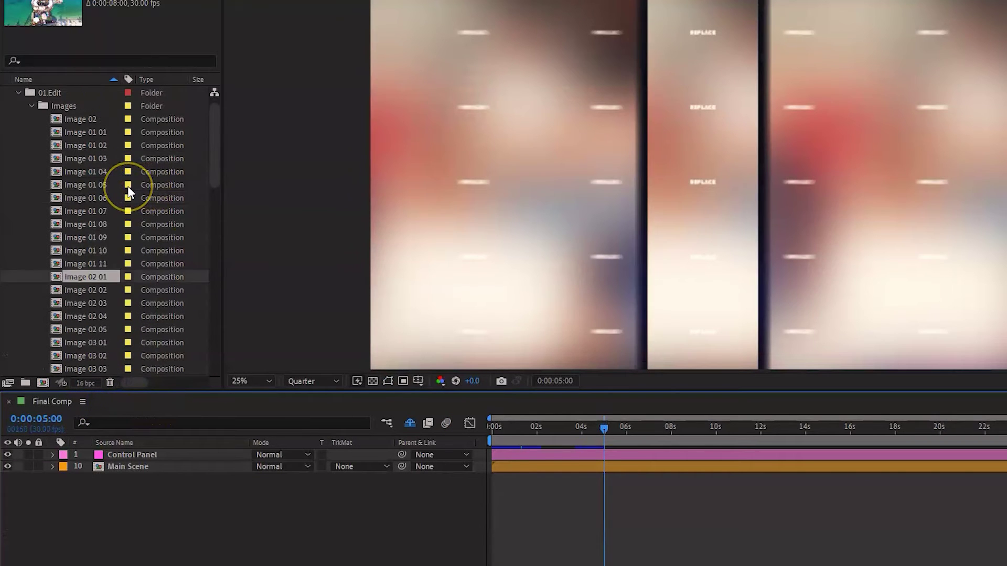
{"action": "scroll", "coordinate": [128, 192], "scroll_direction": "up", "scroll_amount": 1}
{"action": "left_click", "coordinate": [96, 148]}
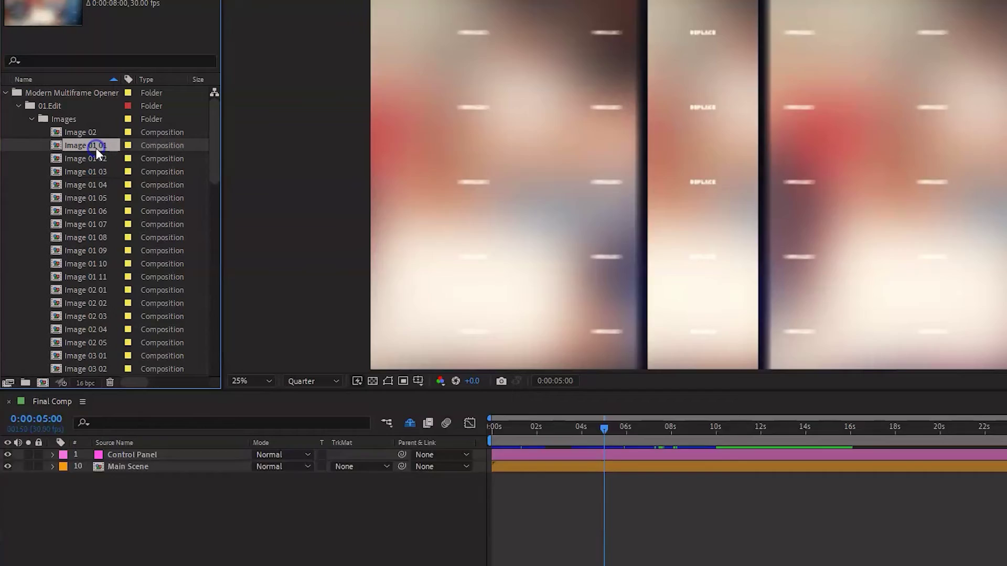
{"action": "double_click", "coordinate": [96, 147]}
{"action": "scroll", "coordinate": [127, 217], "scroll_direction": "down", "scroll_amount": 12}
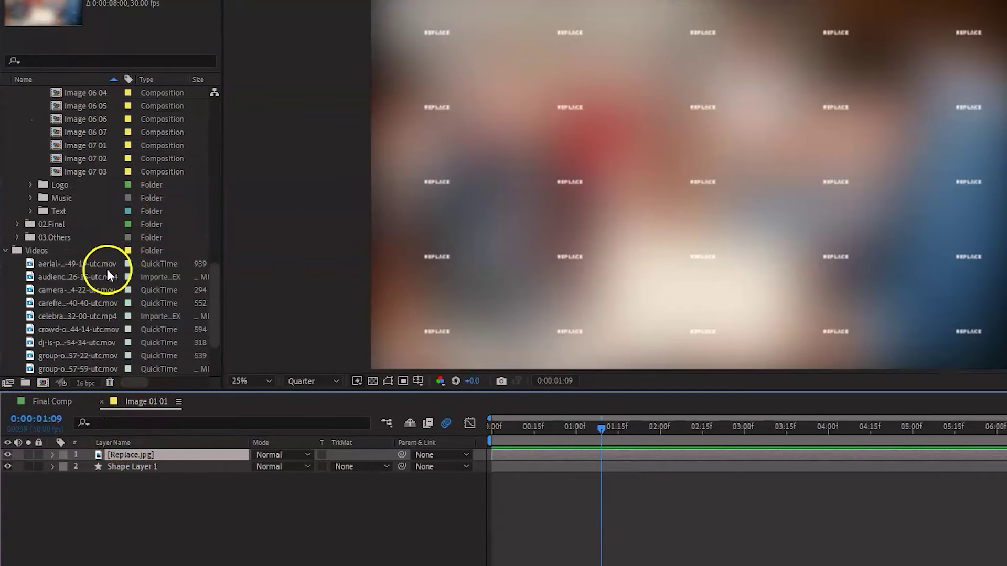
Scale the audience festival clip to 162%, then to 212%.
{"action": "left_click", "coordinate": [73, 275]}
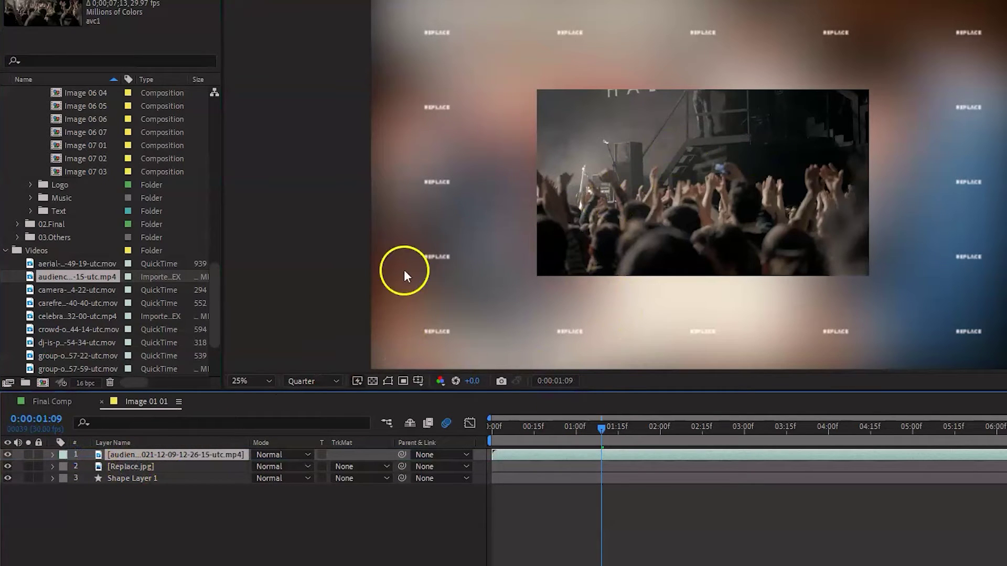
{"action": "key", "text": "s"}
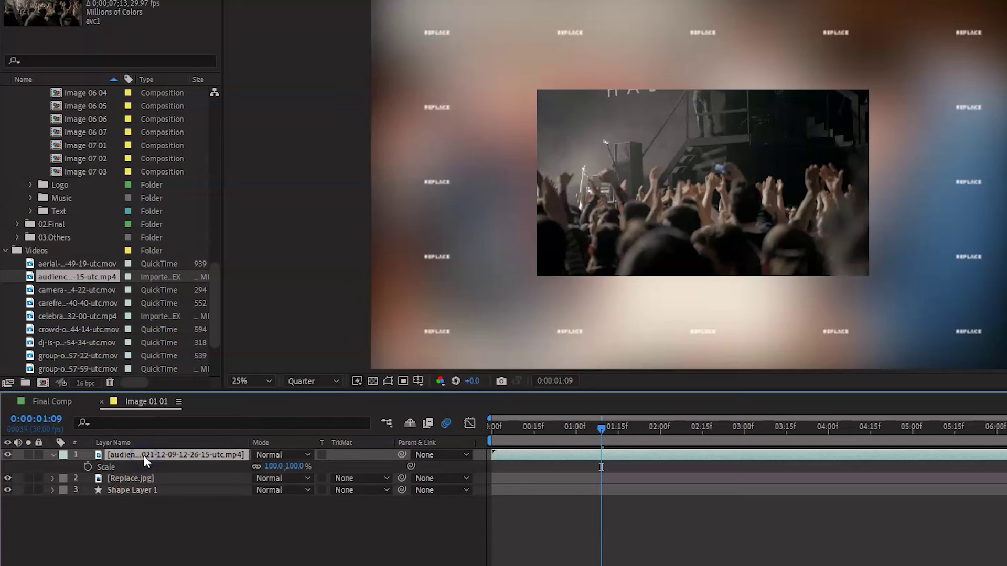
{"action": "left_click", "coordinate": [270, 466]}
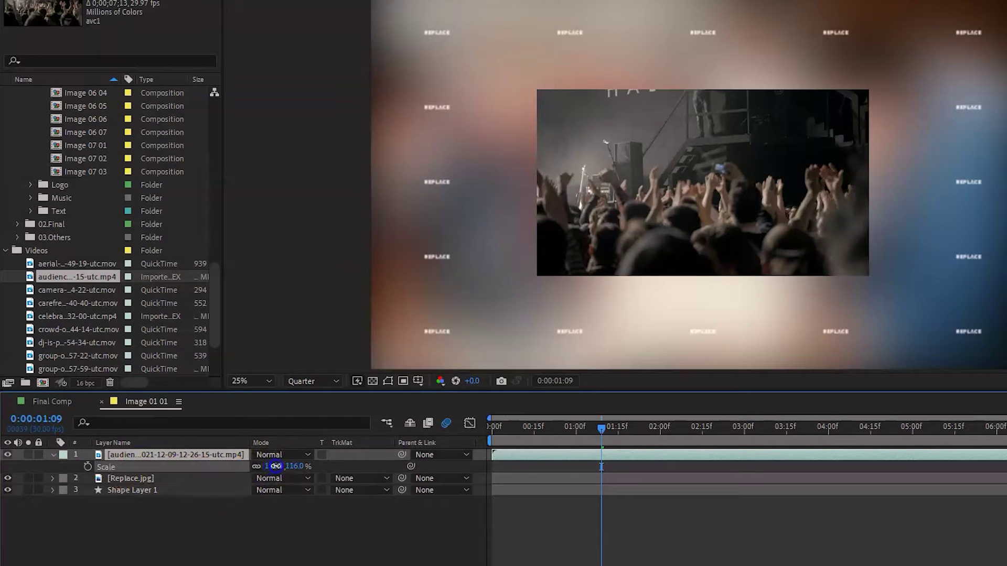
{"action": "type", "text": "162"}
{"action": "key", "text": "Return"}
{"action": "left_click", "coordinate": [274, 466]}
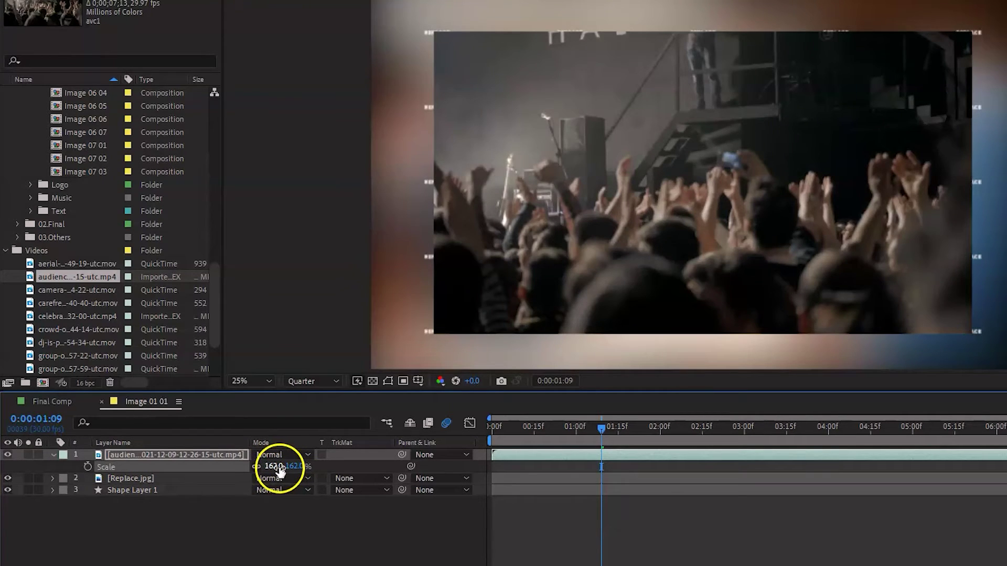
{"action": "type", "text": "212"}
{"action": "key", "text": "Return"}
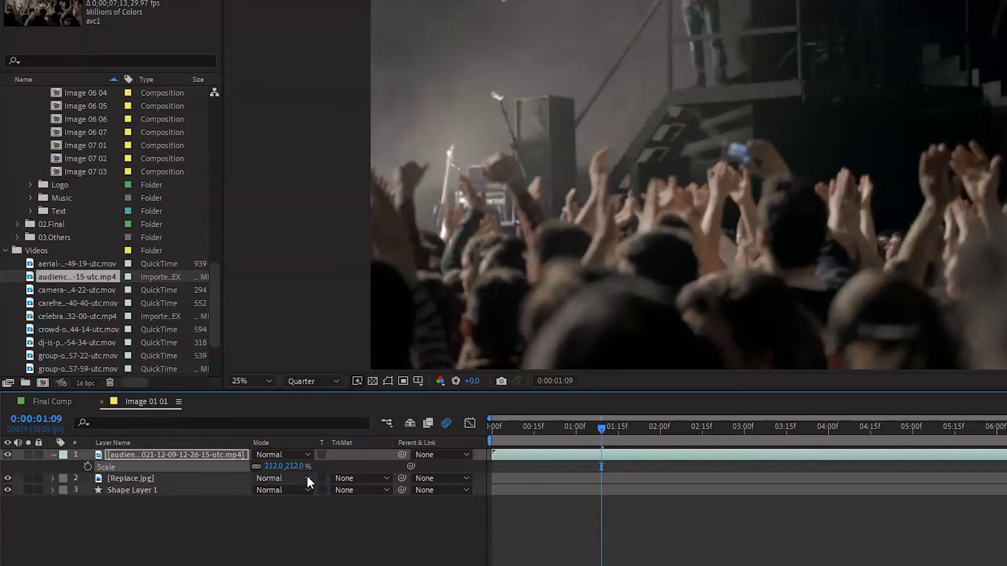
{"action": "left_click", "coordinate": [216, 481]}
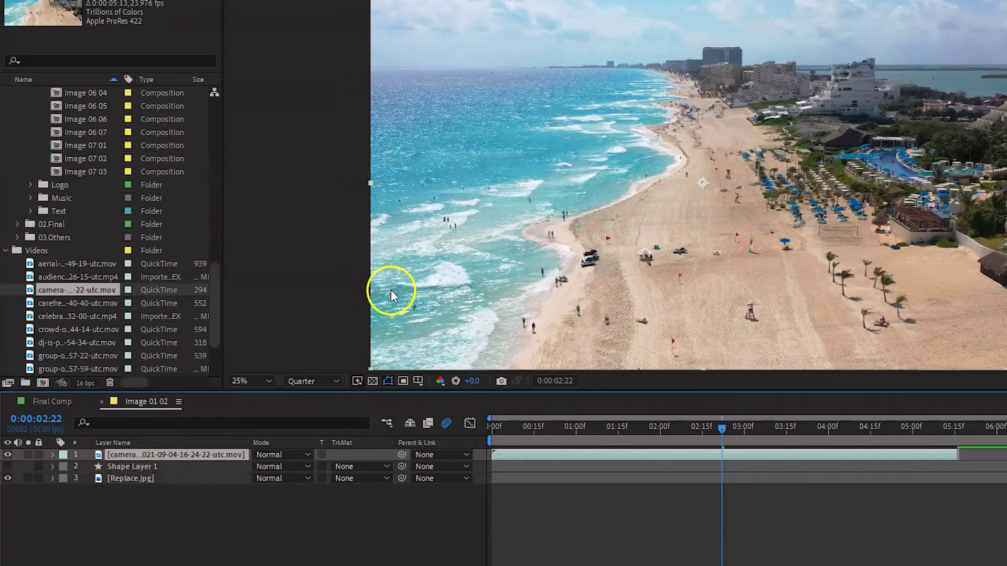
Open Image 01 03 and scale its picnic clip to 202%.
{"action": "scroll", "coordinate": [74, 183], "scroll_direction": "up", "scroll_amount": 15}
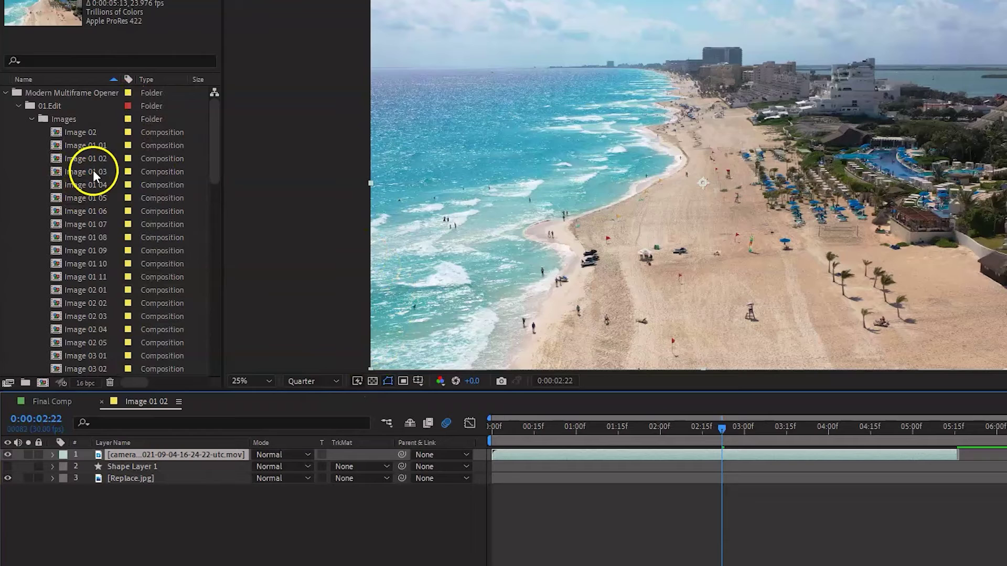
{"action": "left_click", "coordinate": [96, 171]}
{"action": "double_click", "coordinate": [96, 171]}
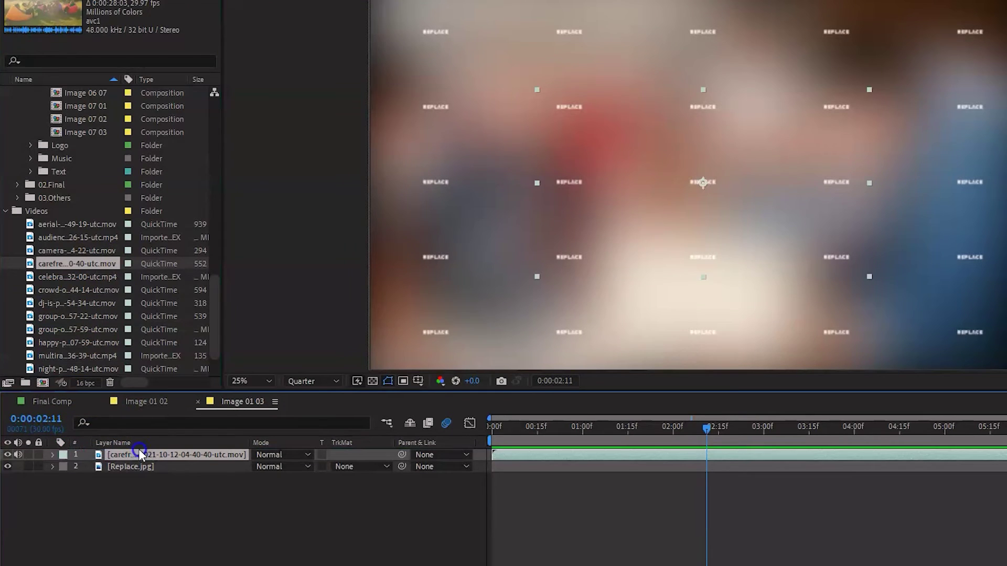
{"action": "key", "text": "s"}
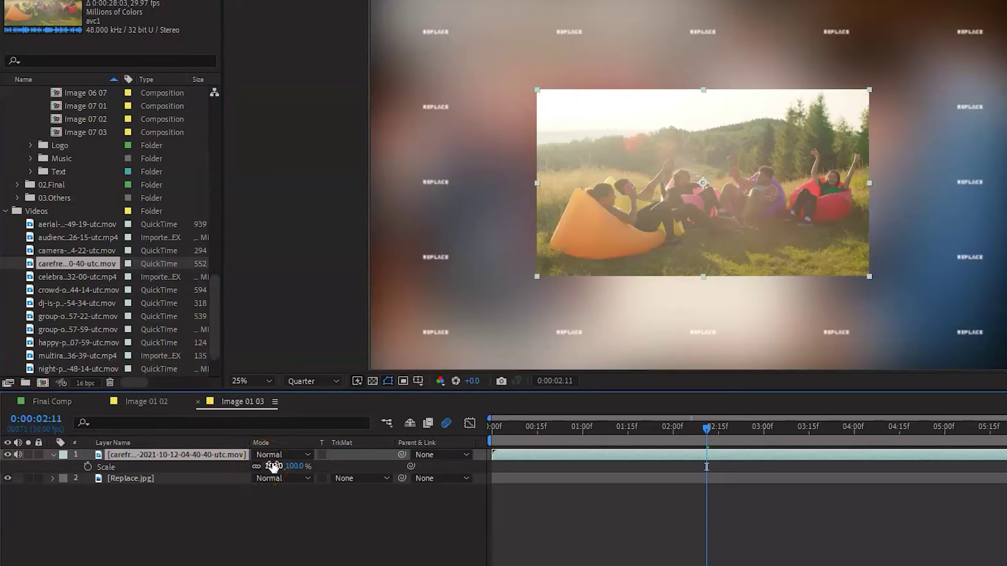
{"action": "left_click", "coordinate": [271, 467]}
{"action": "type", "text": "202"}
{"action": "left_click", "coordinate": [357, 42]}
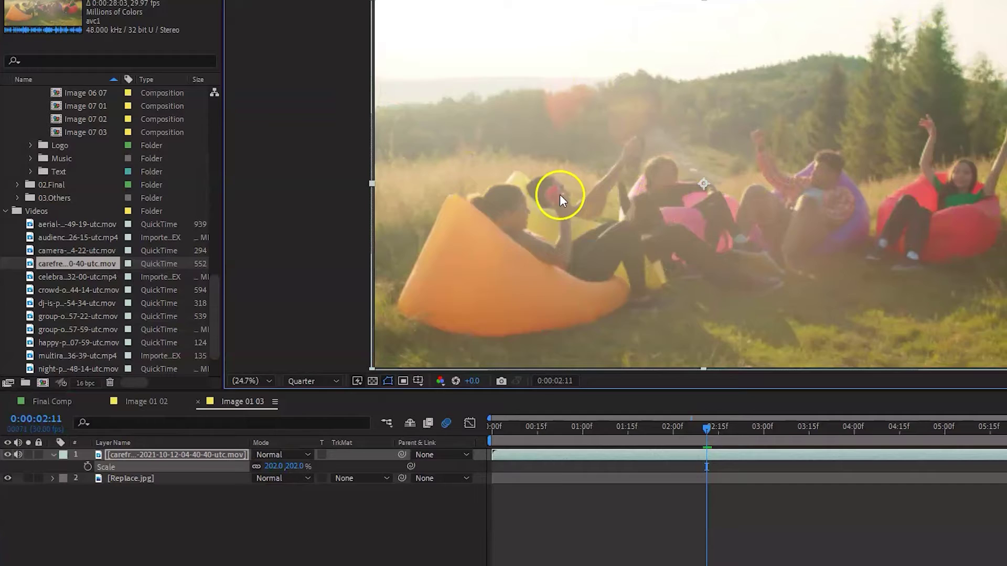
{"action": "left_click_drag", "start_coordinate": [506, 392], "coordinate": [501, 456]}
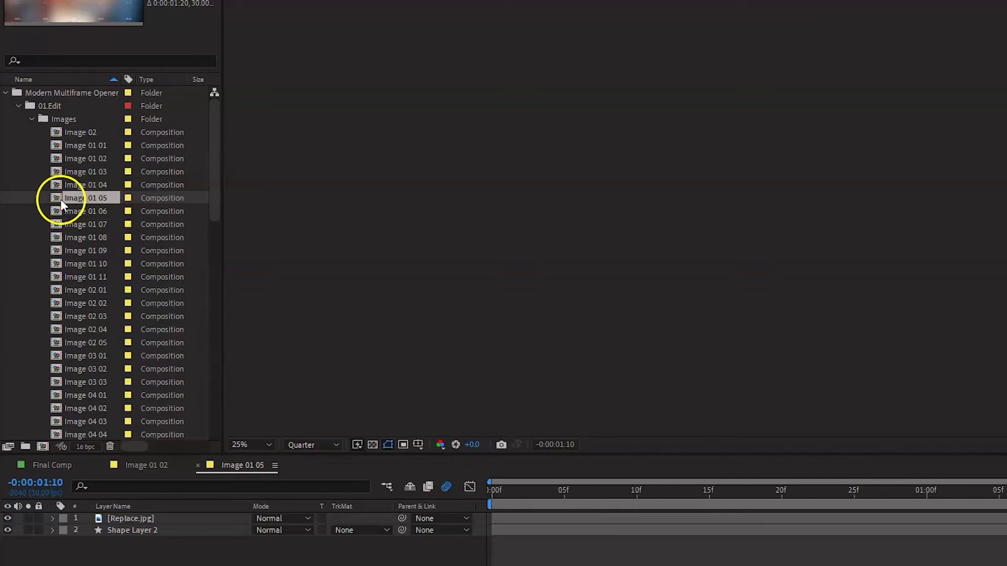
Add the group footage clip to Image 01 05 and hide the Replace.jpg layer.
{"action": "scroll", "coordinate": [93, 199], "scroll_direction": "down", "scroll_amount": 10}
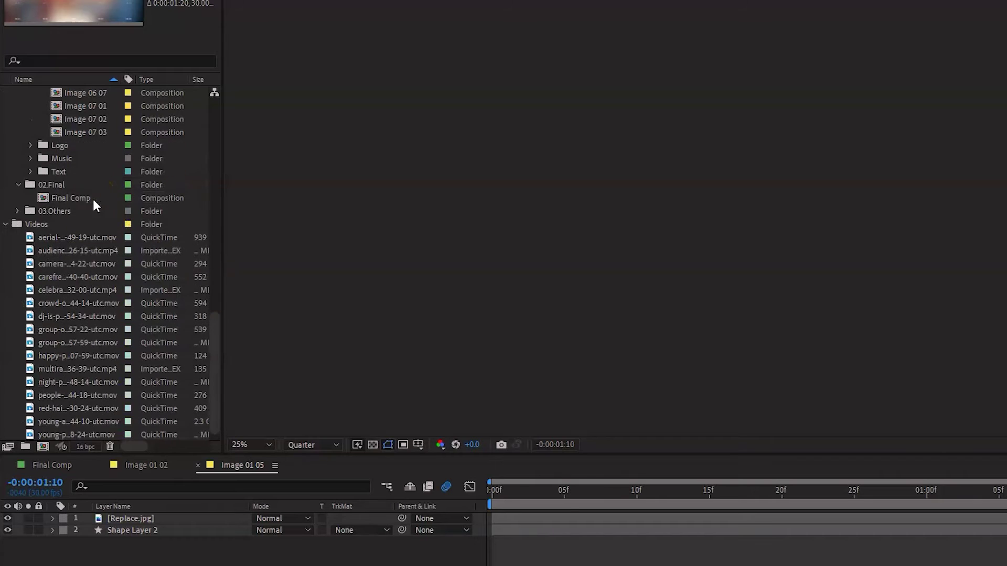
{"action": "left_click", "coordinate": [90, 328]}
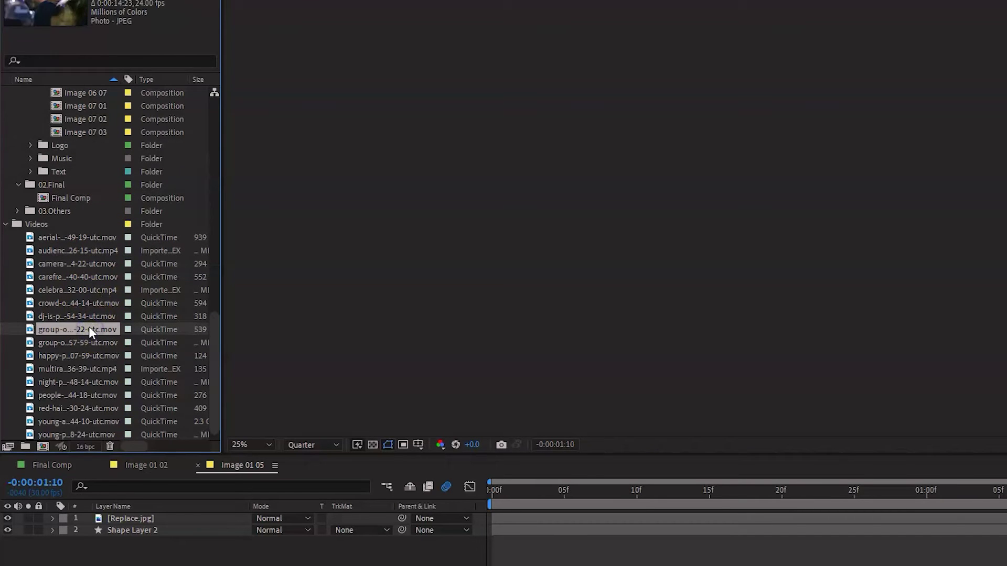
{"action": "left_click_drag", "start_coordinate": [89, 327], "coordinate": [138, 514]}
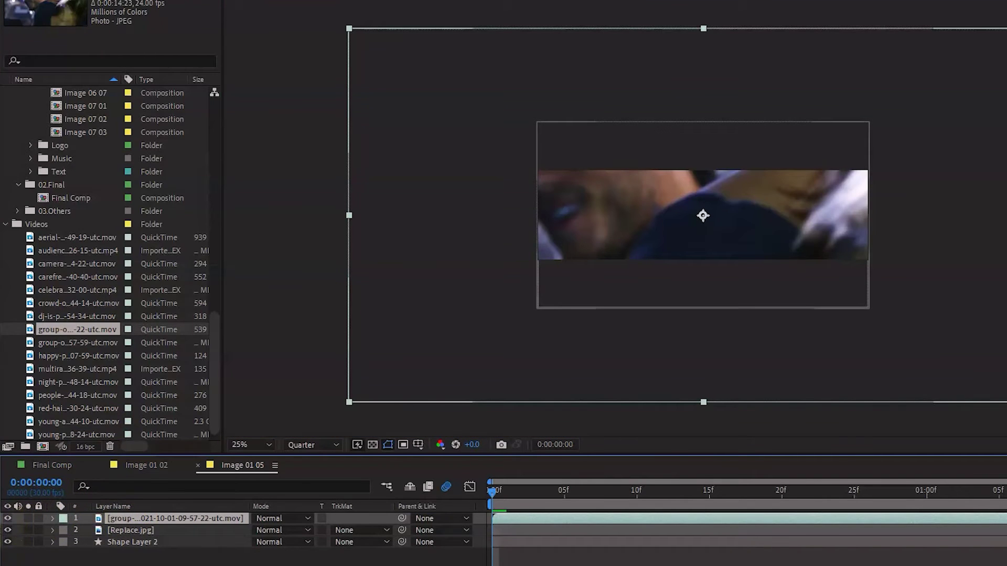
{"action": "left_click", "coordinate": [7, 531]}
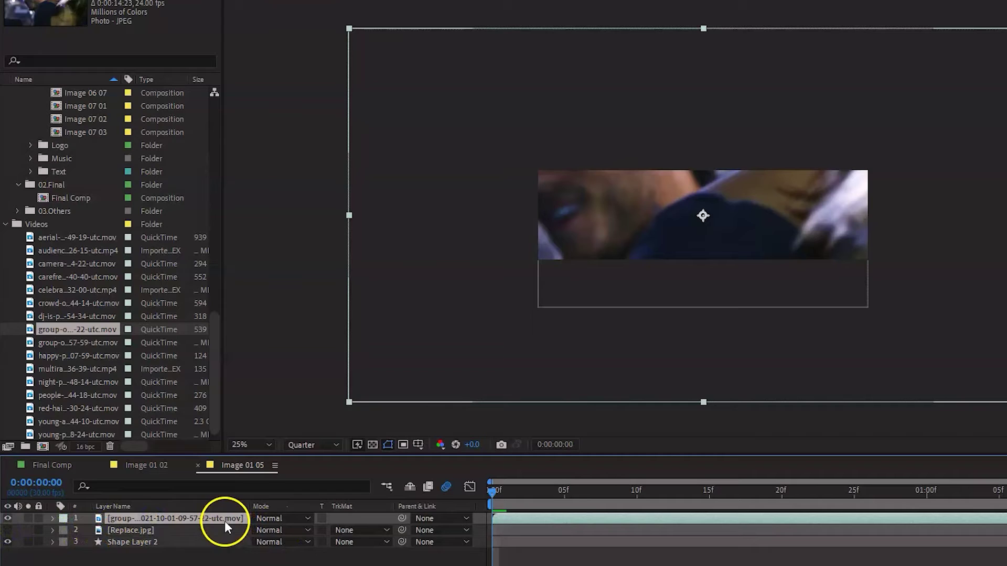
Scrub the group clip's Scale down to 50% to fit the frame.
{"action": "key", "text": "s"}
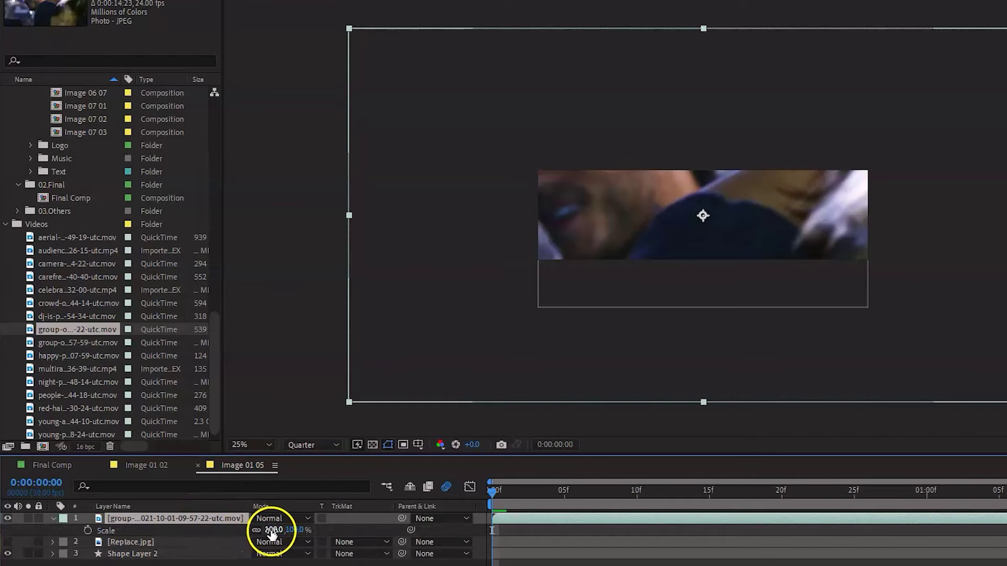
{"action": "left_click_drag", "start_coordinate": [276, 530], "coordinate": [241, 527]}
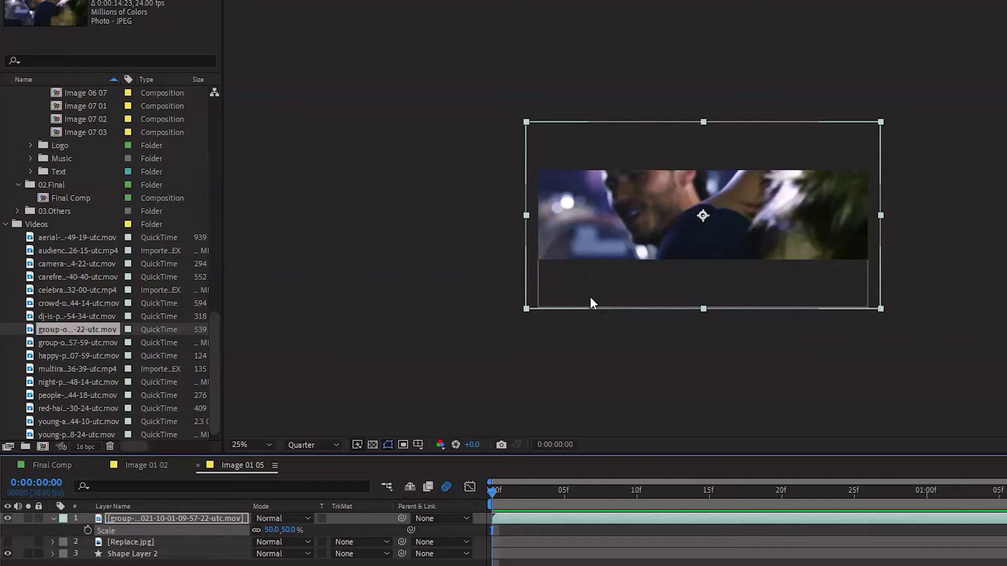
{"action": "left_click", "coordinate": [159, 214]}
{"action": "left_click", "coordinate": [214, 254]}
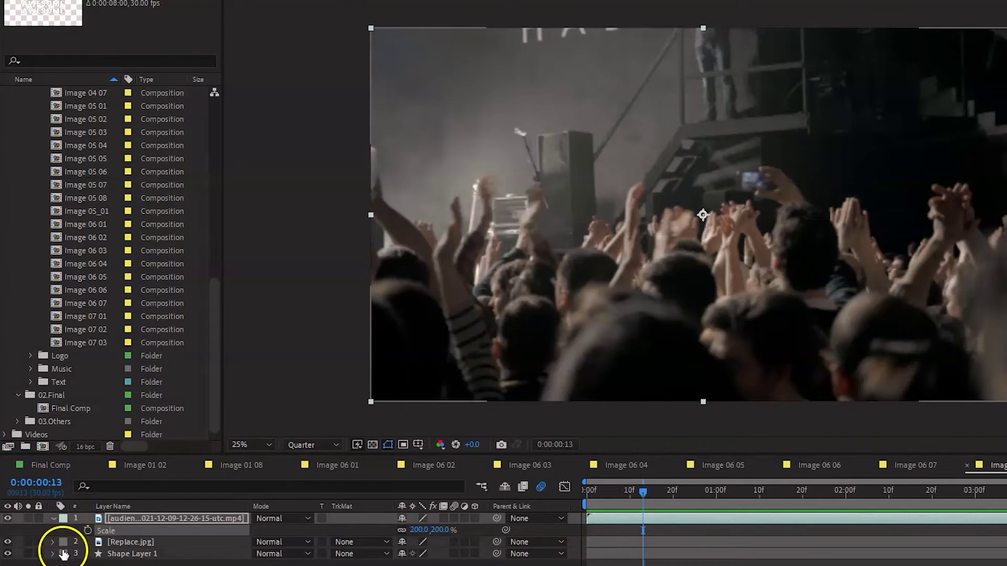
Collapse the Images folder, expand the Logo folder and open the Logo composition.
{"action": "left_click_drag", "start_coordinate": [213, 325], "coordinate": [204, 157]}
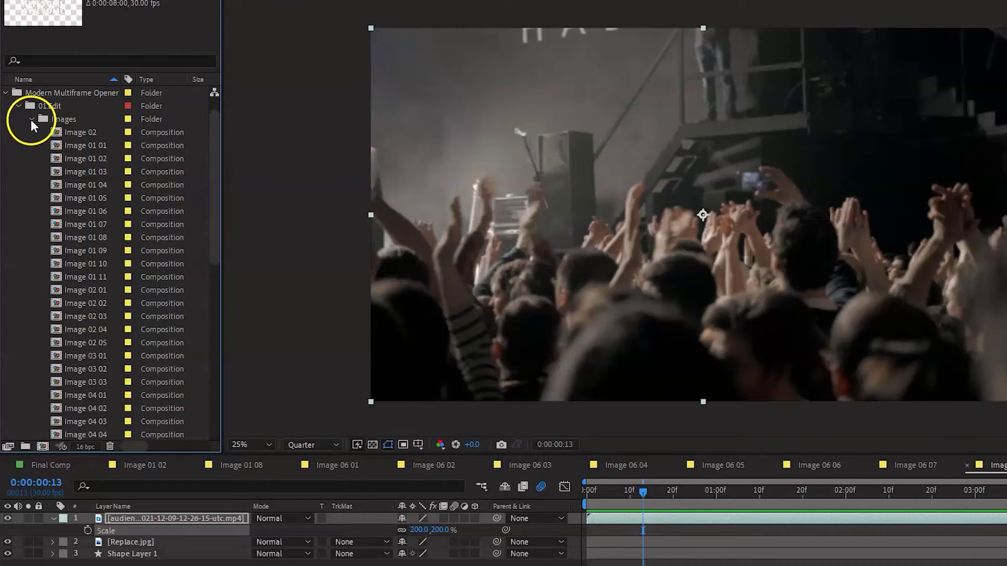
{"action": "left_click", "coordinate": [30, 119]}
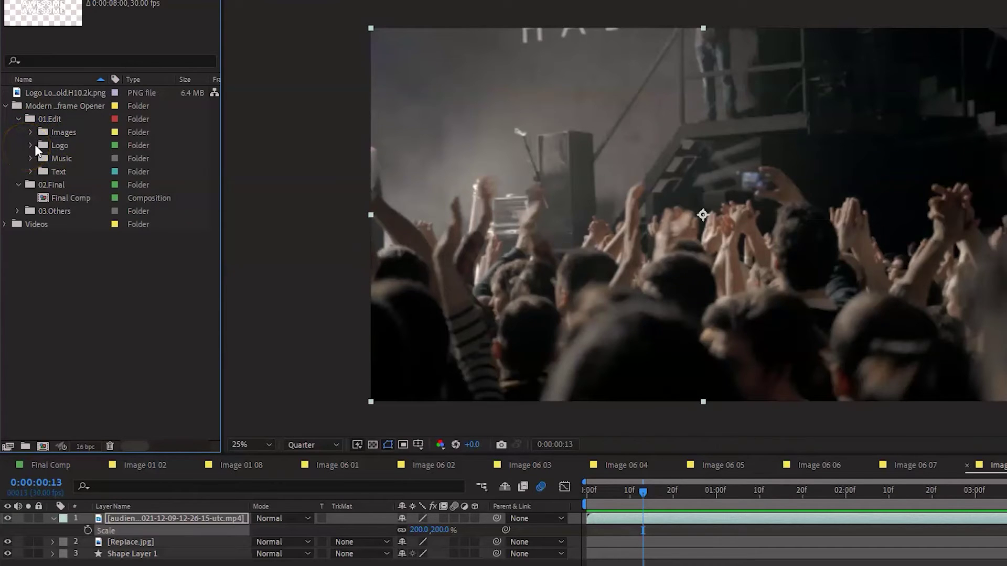
{"action": "left_click", "coordinate": [30, 146]}
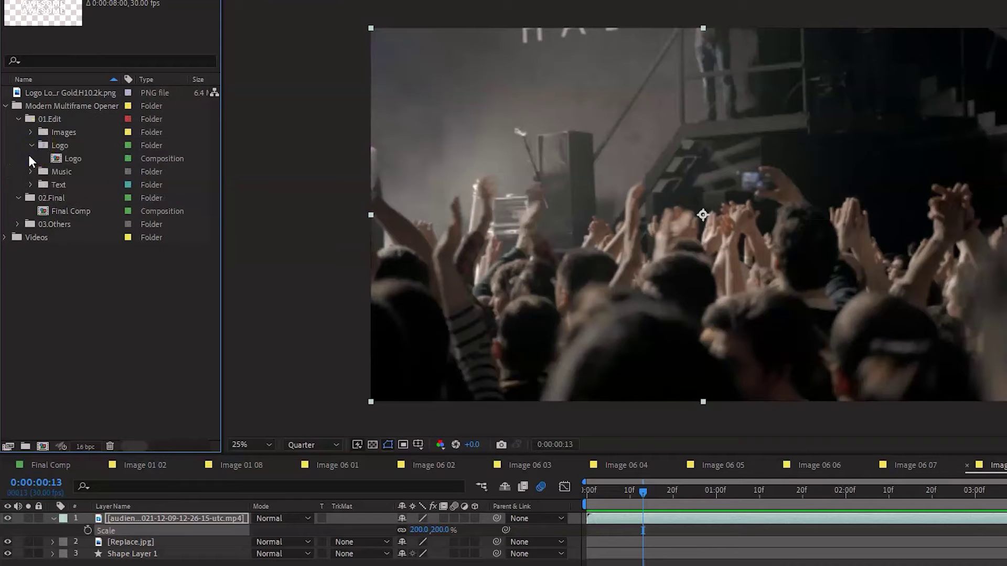
{"action": "double_click", "coordinate": [67, 157]}
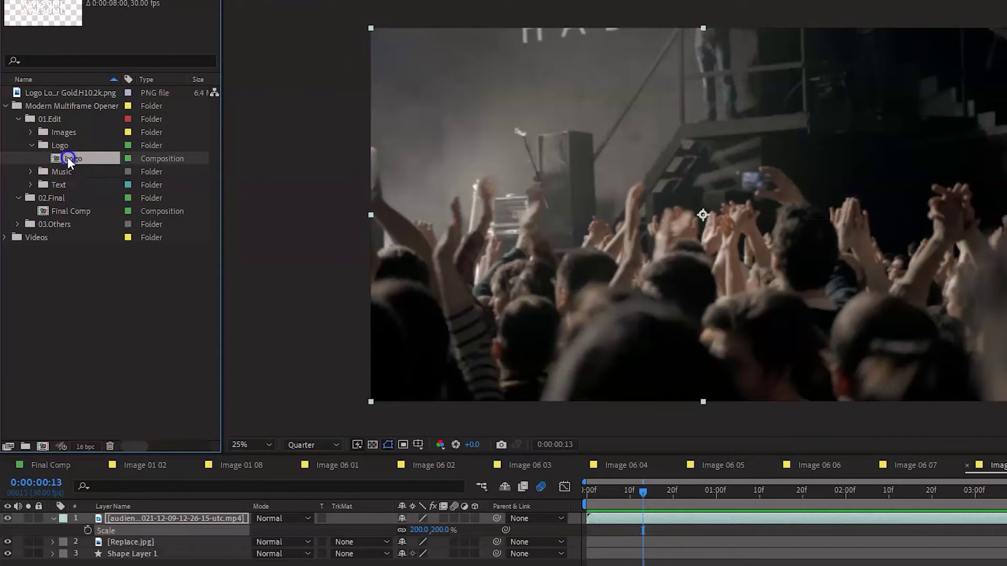
Hide the Example Logo.png layer and add the Logo Locator Gold image to the Logo composition.
{"action": "left_click", "coordinate": [326, 518]}
{"action": "left_click", "coordinate": [49, 533]}
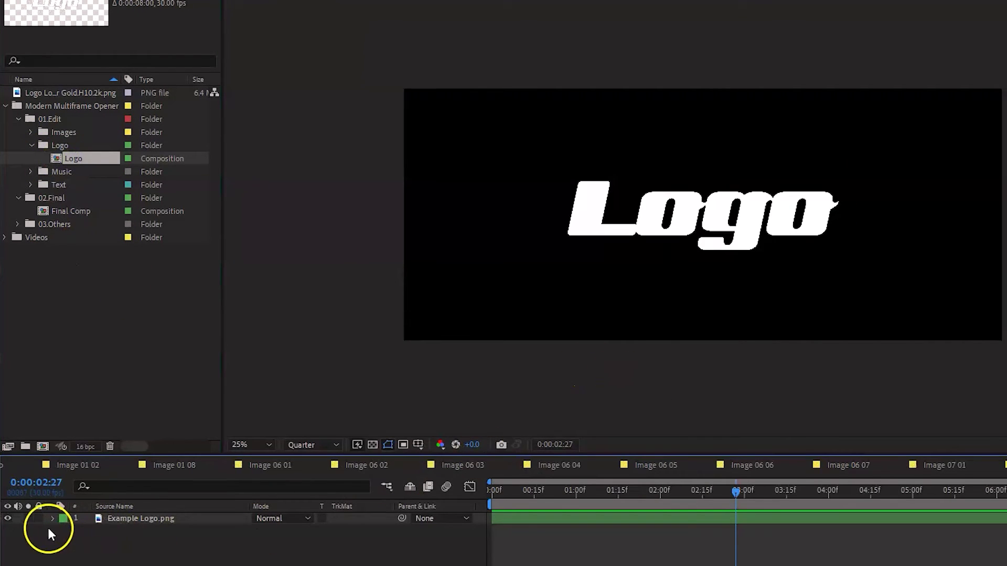
{"action": "left_click", "coordinate": [10, 519]}
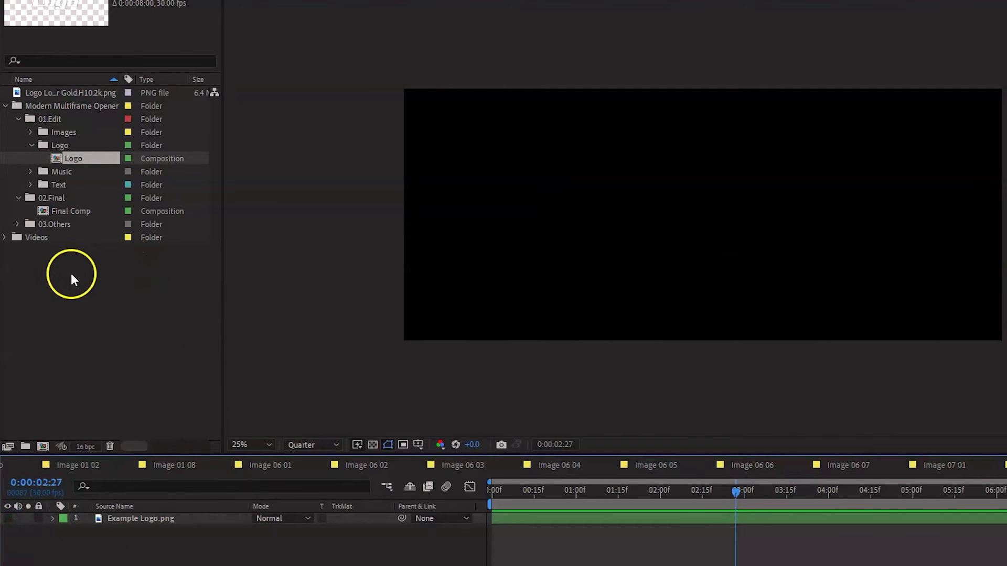
{"action": "left_click", "coordinate": [51, 269]}
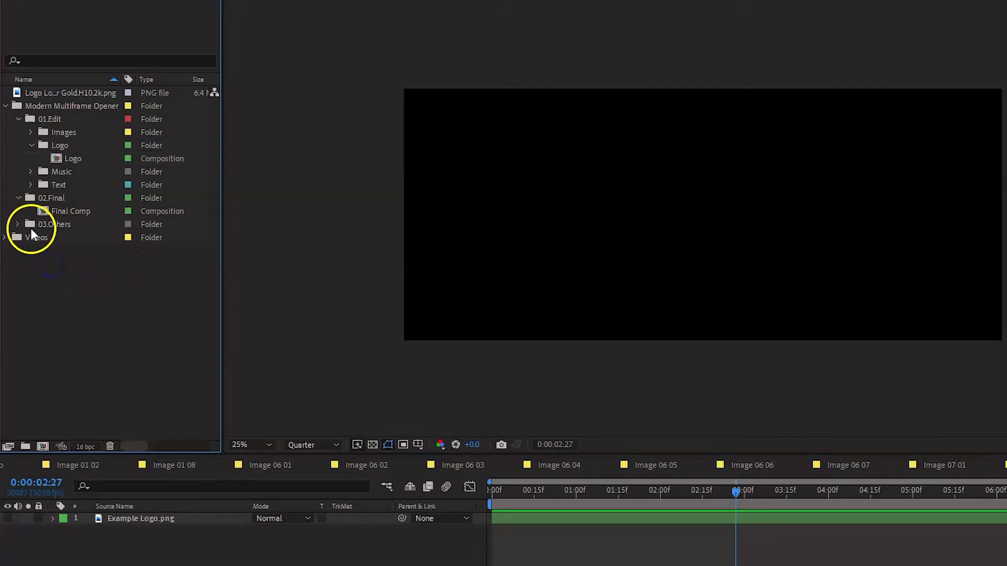
{"action": "left_click_drag", "start_coordinate": [49, 90], "coordinate": [132, 489]}
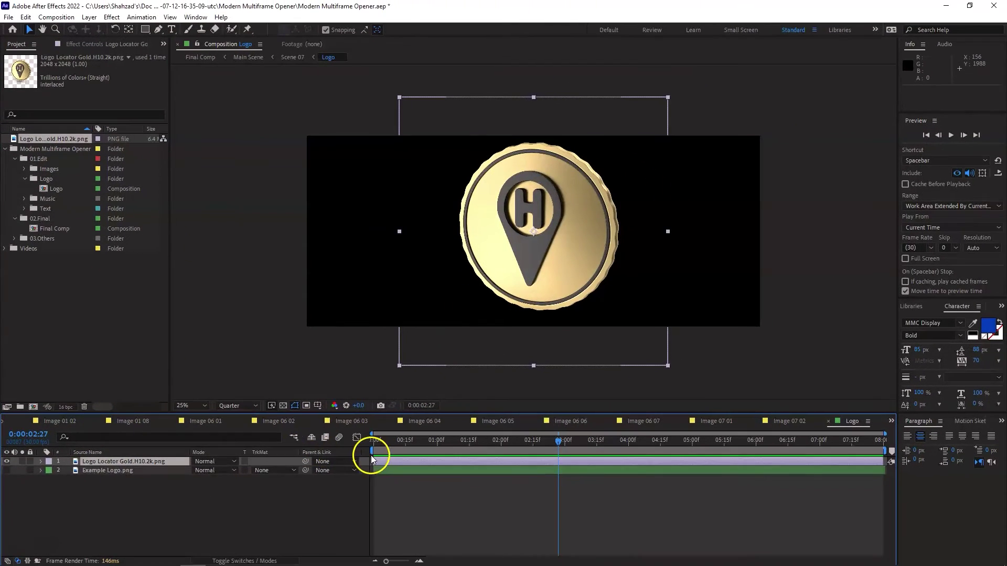
Scale the gold logo down to about 65%.
{"action": "key", "text": "s"}
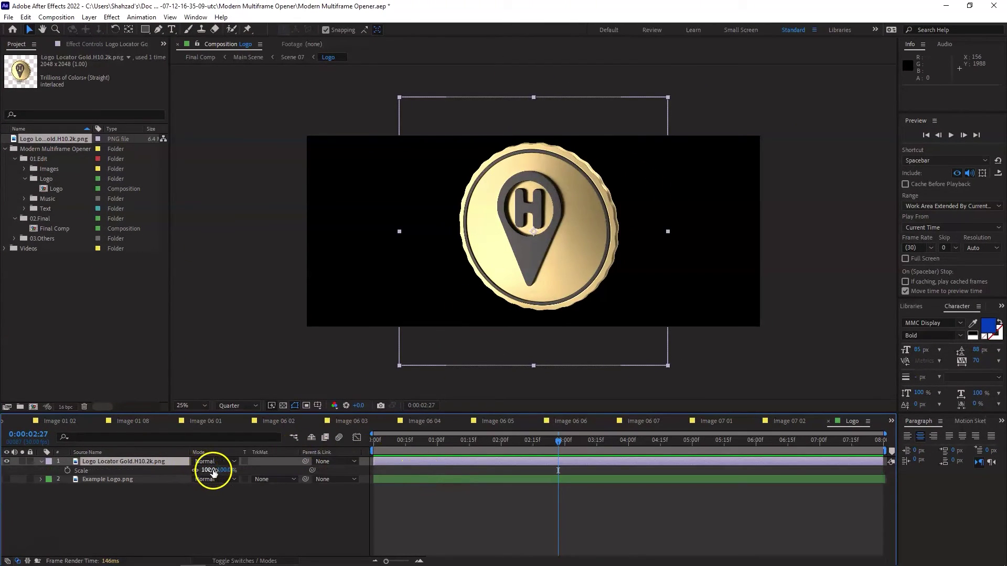
{"action": "left_click_drag", "start_coordinate": [210, 470], "coordinate": [192, 470]}
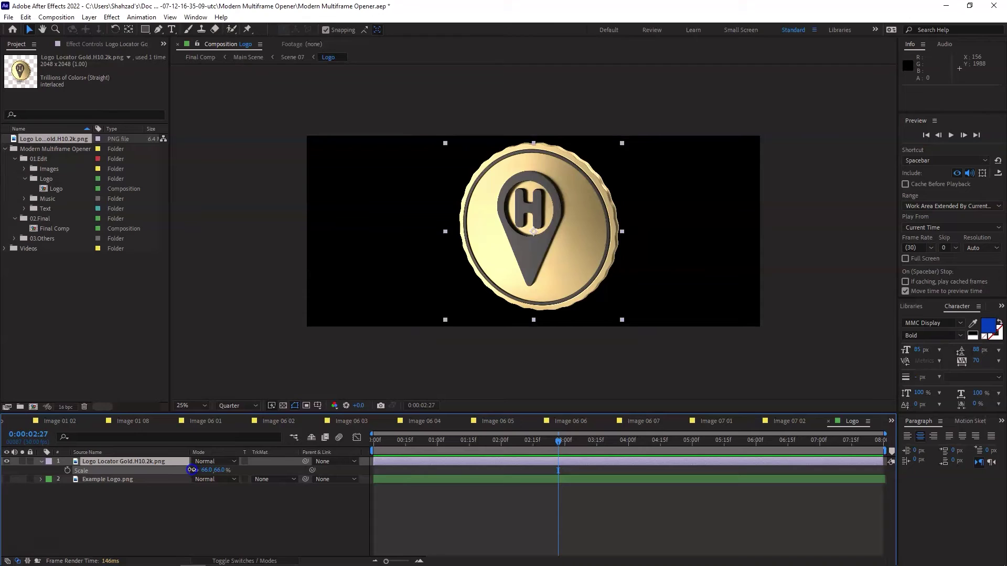
{"action": "left_click_drag", "start_coordinate": [191, 470], "coordinate": [216, 479]}
{"action": "left_click", "coordinate": [155, 483]}
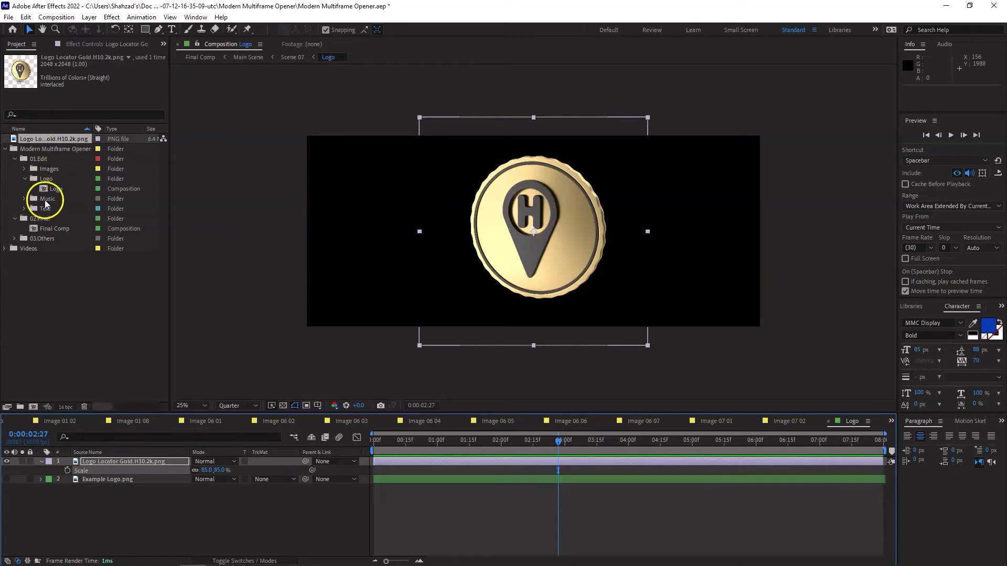
Collapse the Logo and Music folders and expand the Text folder to list its compositions.
{"action": "left_click", "coordinate": [24, 178]}
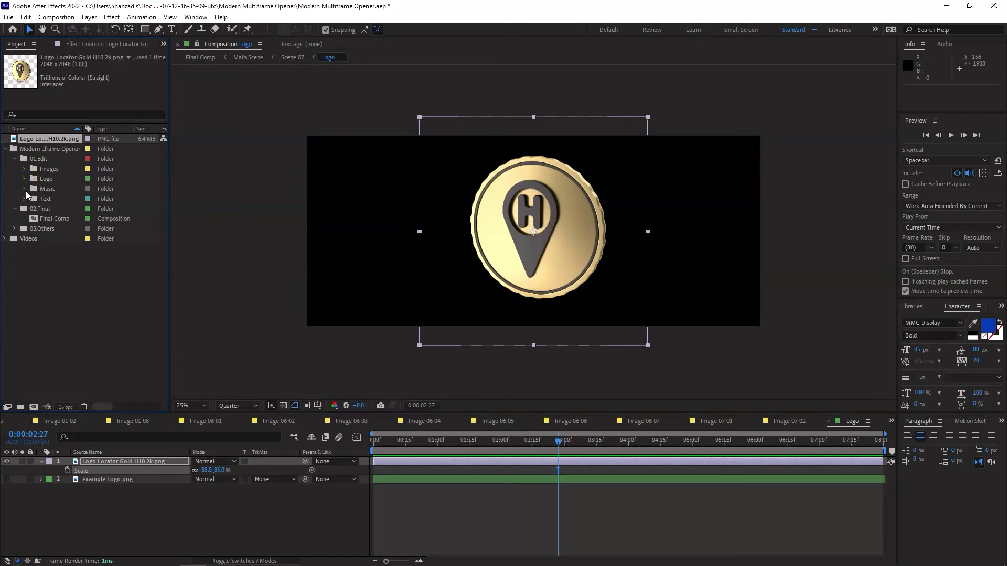
{"action": "left_click", "coordinate": [24, 189]}
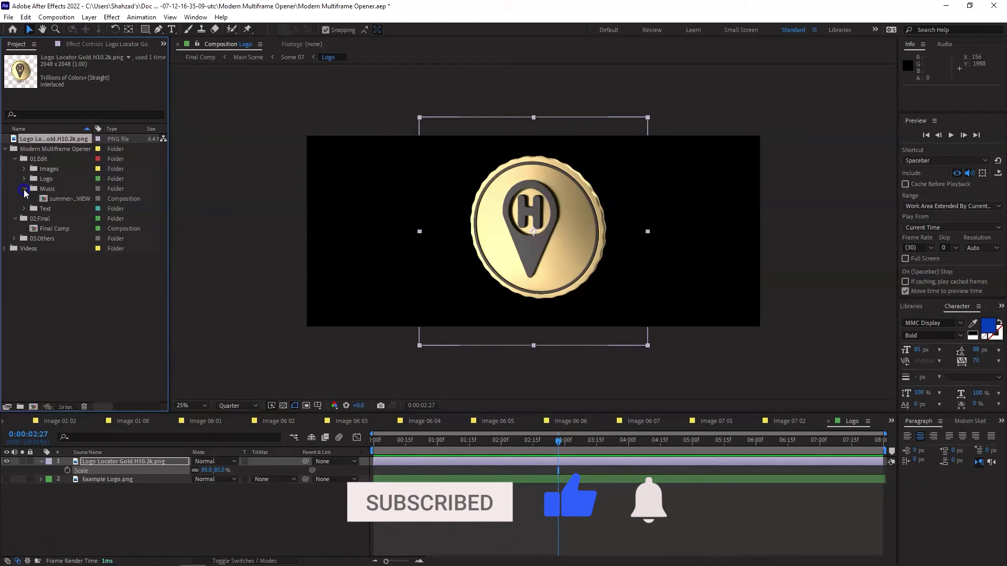
{"action": "left_click", "coordinate": [25, 189]}
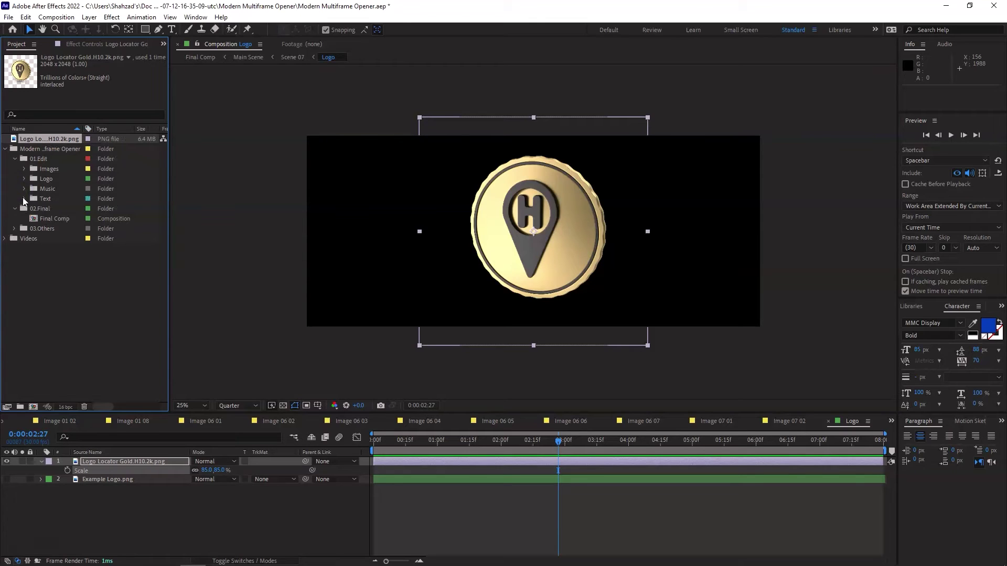
{"action": "left_click", "coordinate": [24, 199]}
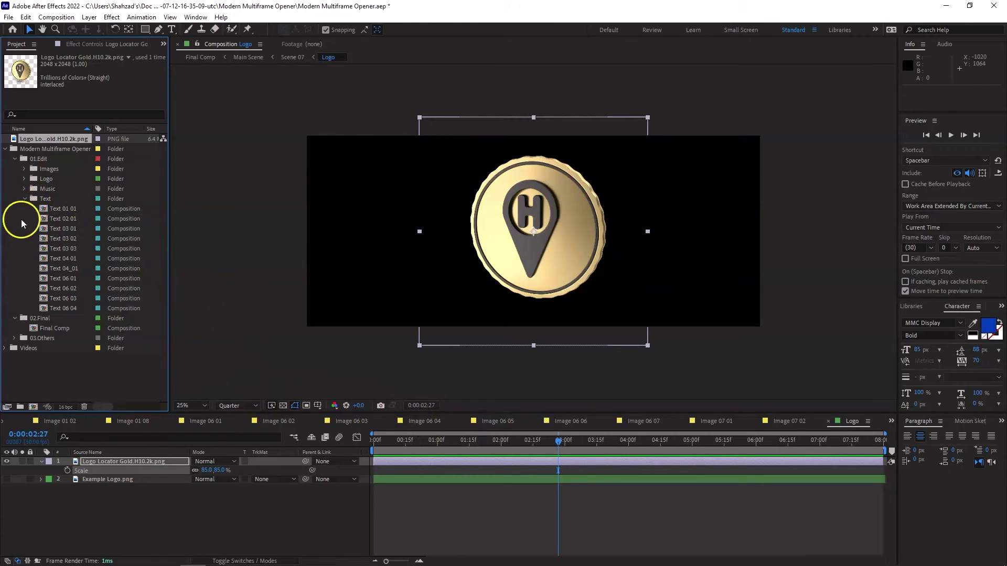
Open the Text 01 01, 03 03, 03 02, 03 01 and 02 01 compositions to review their titles.
{"action": "double_click", "coordinate": [60, 209]}
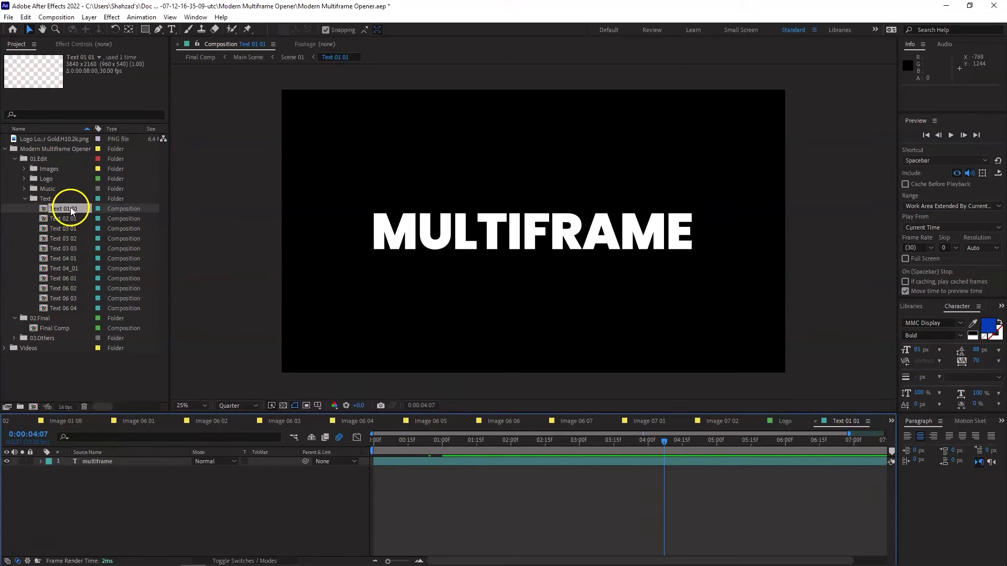
{"action": "double_click", "coordinate": [66, 249]}
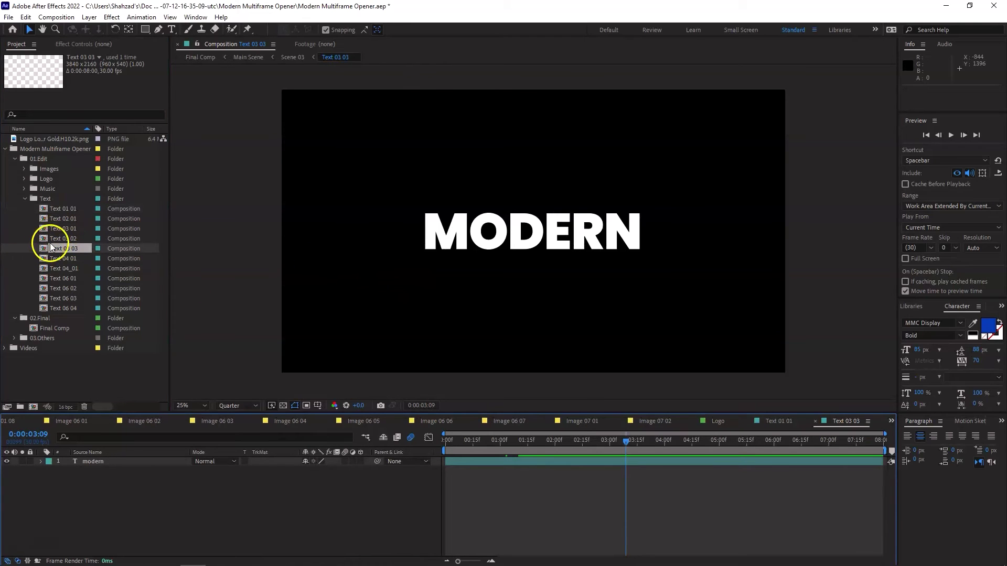
{"action": "double_click", "coordinate": [65, 239]}
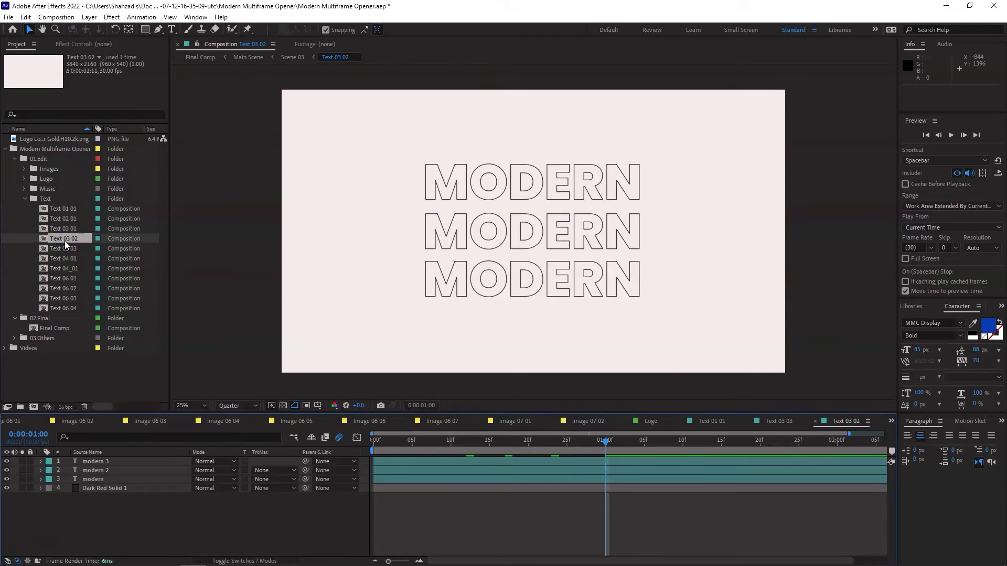
{"action": "double_click", "coordinate": [63, 227]}
{"action": "left_click", "coordinate": [63, 219]}
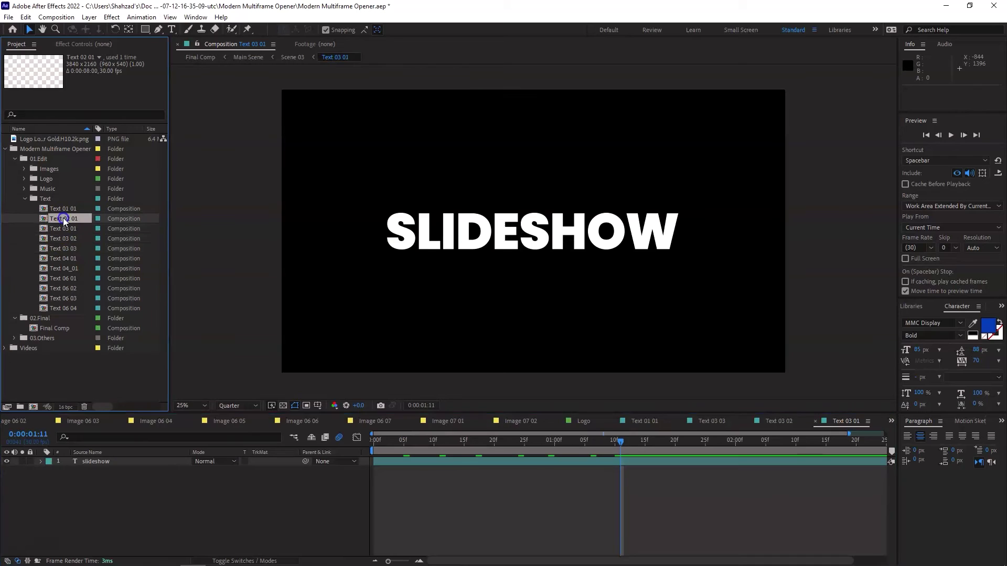
{"action": "double_click", "coordinate": [63, 218]}
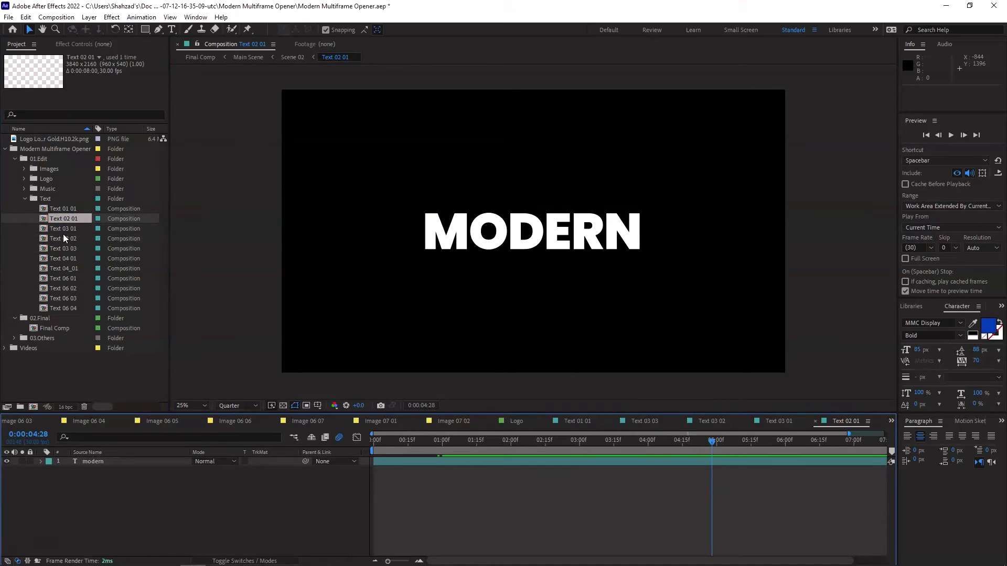
{"action": "left_click", "coordinate": [149, 451]}
{"action": "double_click", "coordinate": [67, 209]}
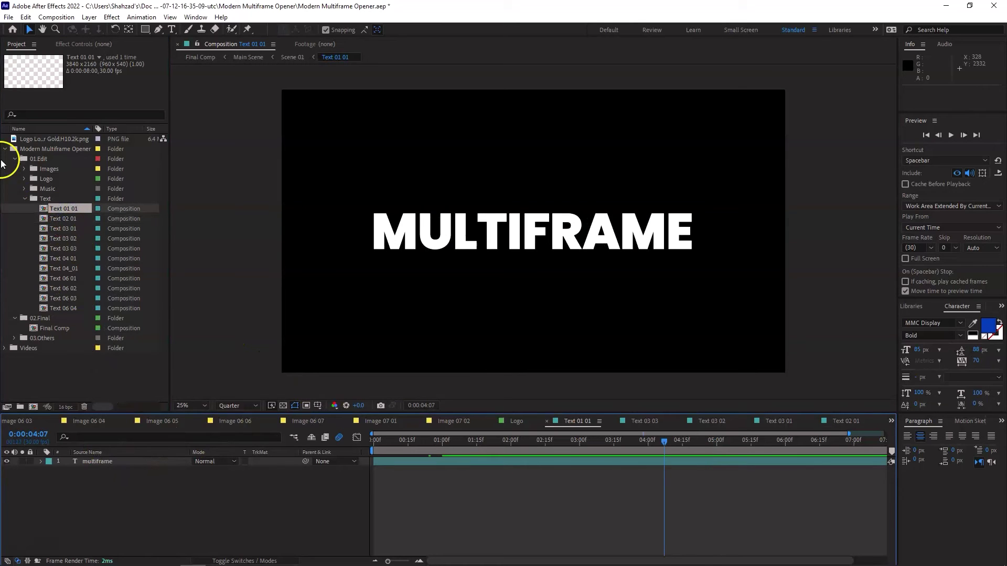
Recheck the Text 03 compositions, then open Text 04 01 and select its STYLISH text layer.
{"action": "left_click", "coordinate": [62, 217]}
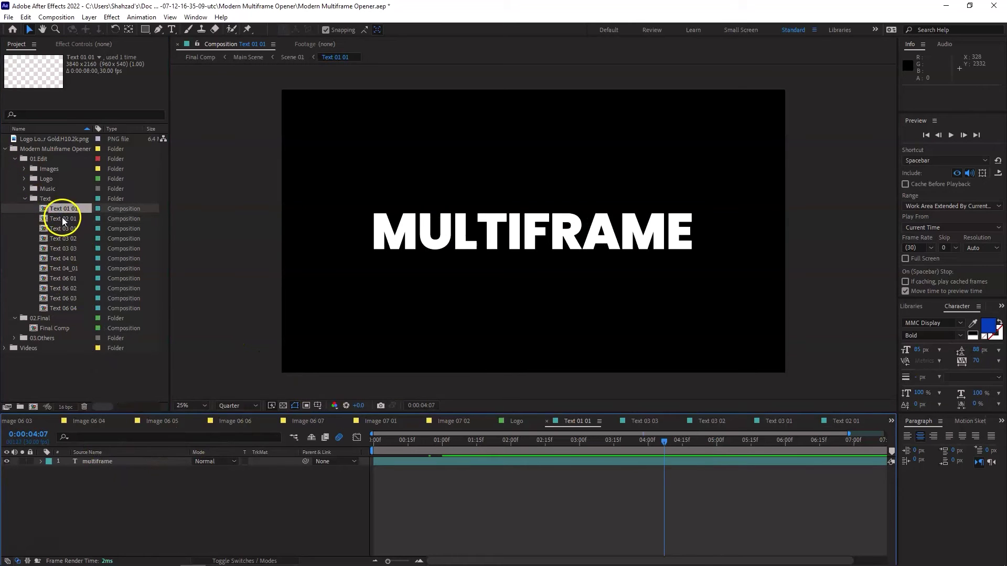
{"action": "left_click", "coordinate": [759, 424]}
{"action": "left_click", "coordinate": [829, 420]}
{"action": "left_click", "coordinate": [489, 388]}
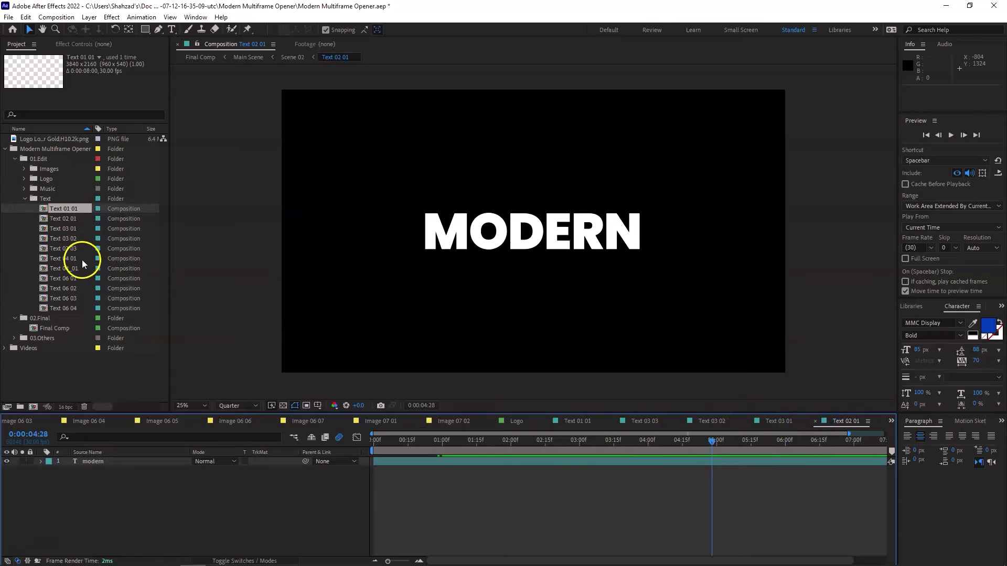
{"action": "double_click", "coordinate": [68, 228]}
{"action": "double_click", "coordinate": [70, 238]}
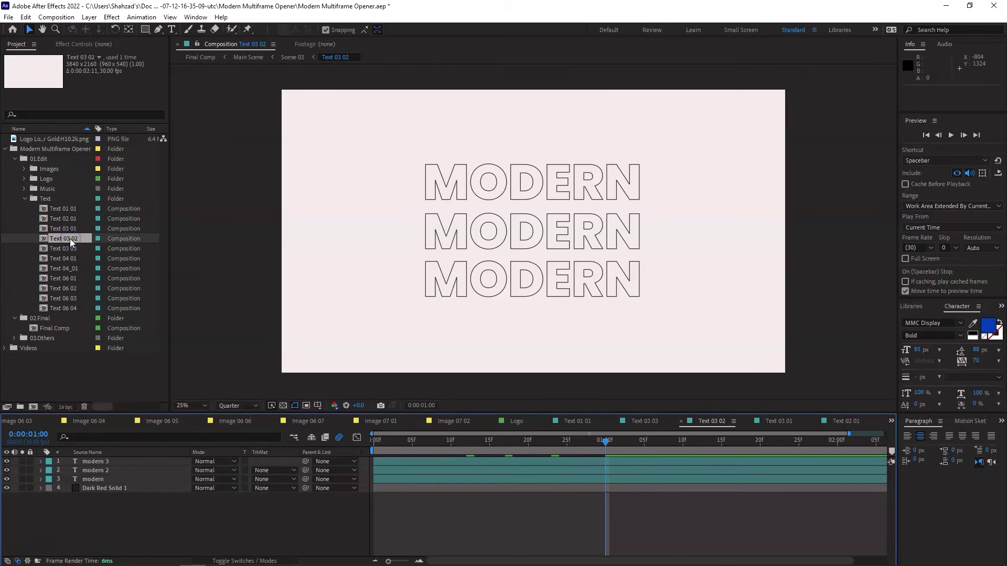
{"action": "double_click", "coordinate": [70, 230]}
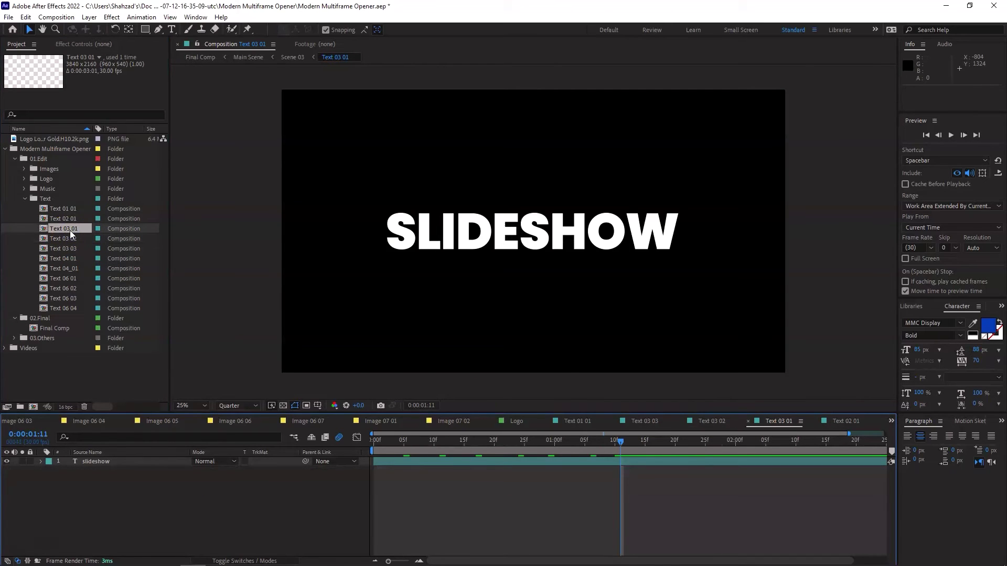
{"action": "left_click", "coordinate": [68, 247]}
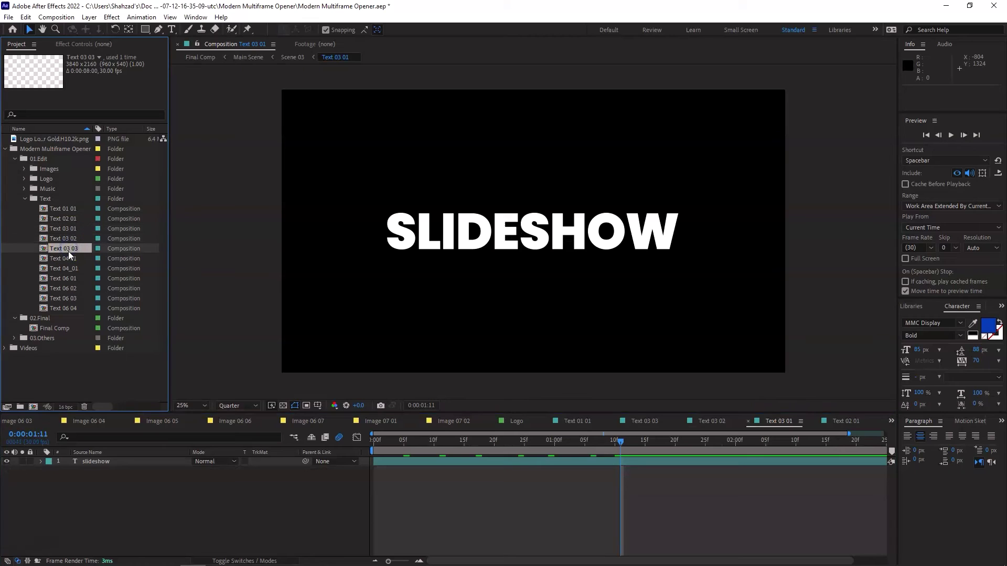
{"action": "double_click", "coordinate": [68, 259]}
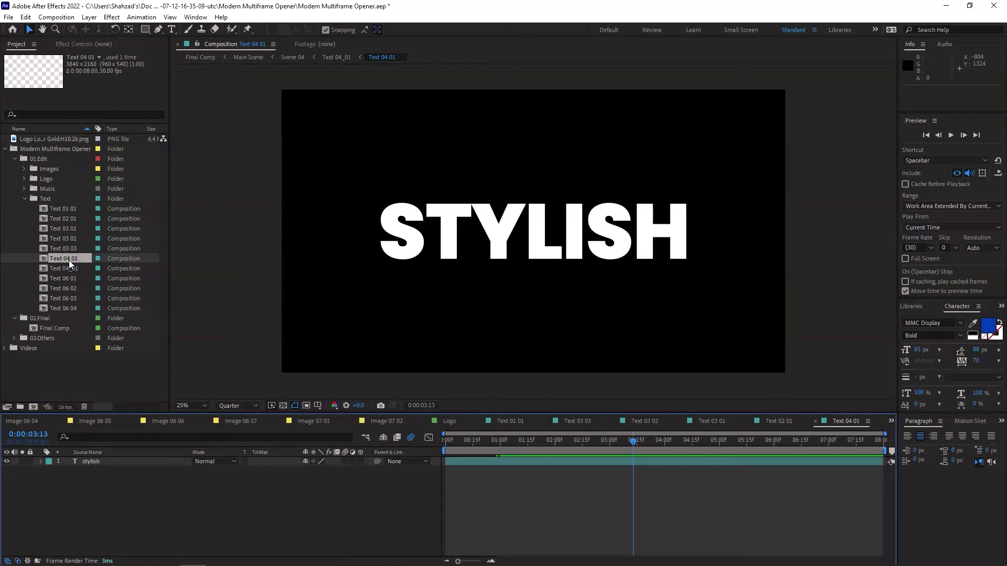
{"action": "left_click", "coordinate": [100, 464]}
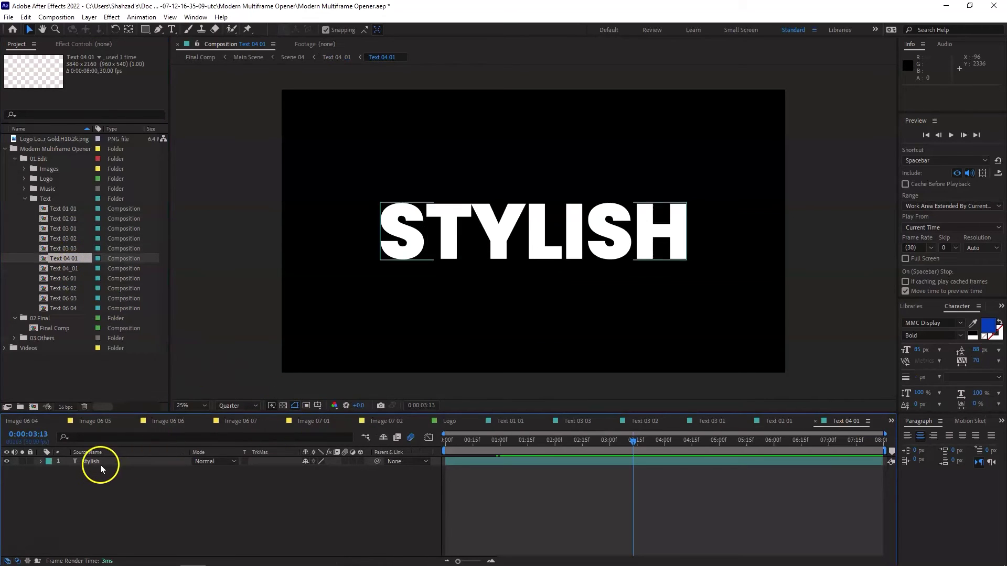
Retype the STYLISH title as 'gfx kapture' and reduce its font size to 360 px.
{"action": "double_click", "coordinate": [101, 463]}
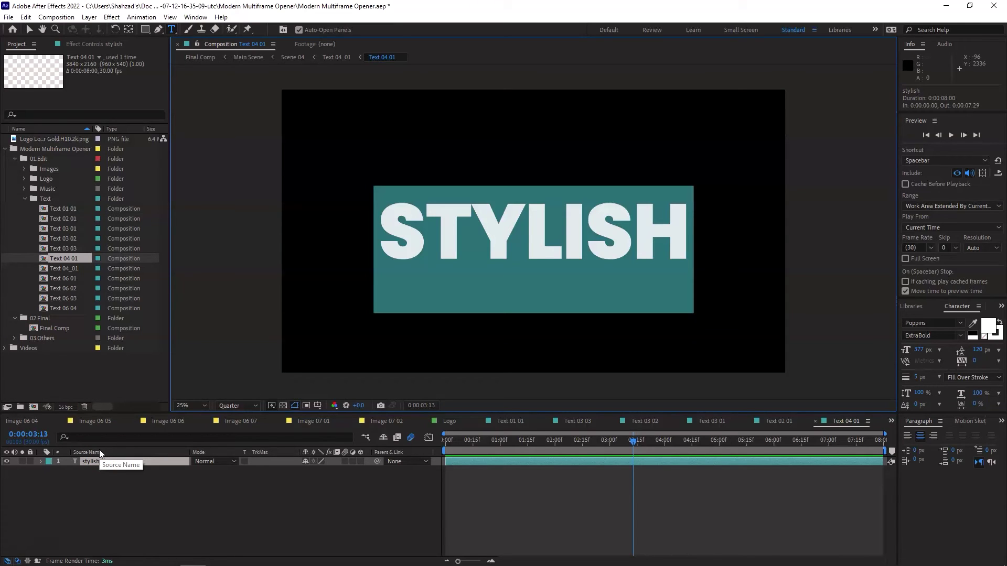
{"action": "type", "text": "gfx kap"}
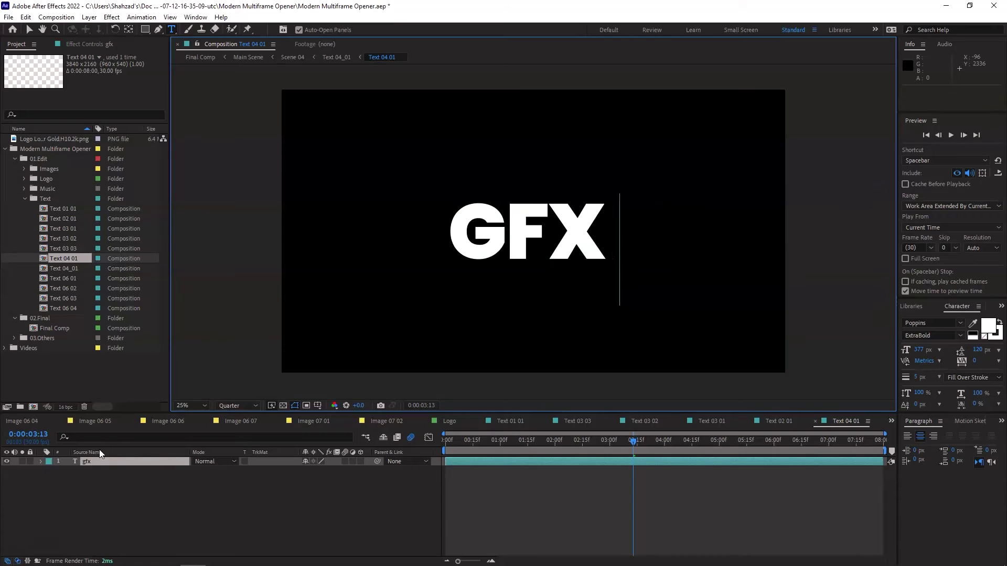
{"action": "type", "text": "ture"}
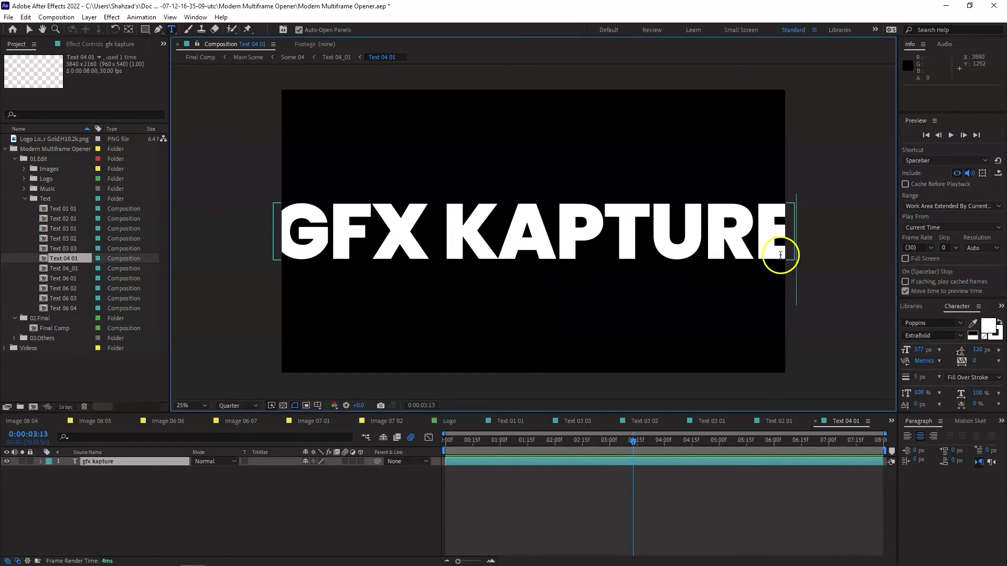
{"action": "left_click", "coordinate": [106, 463]}
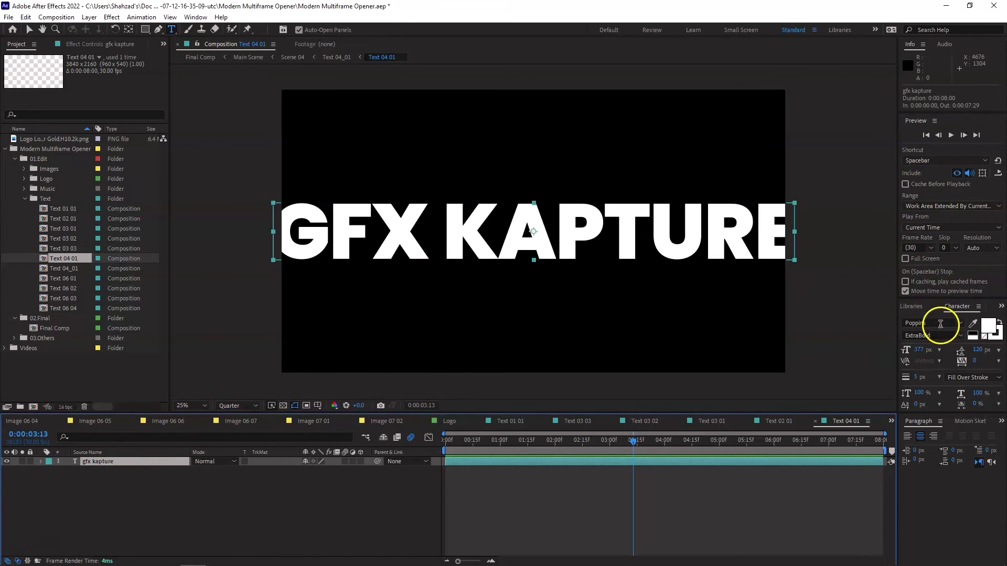
{"action": "left_click", "coordinate": [922, 350]}
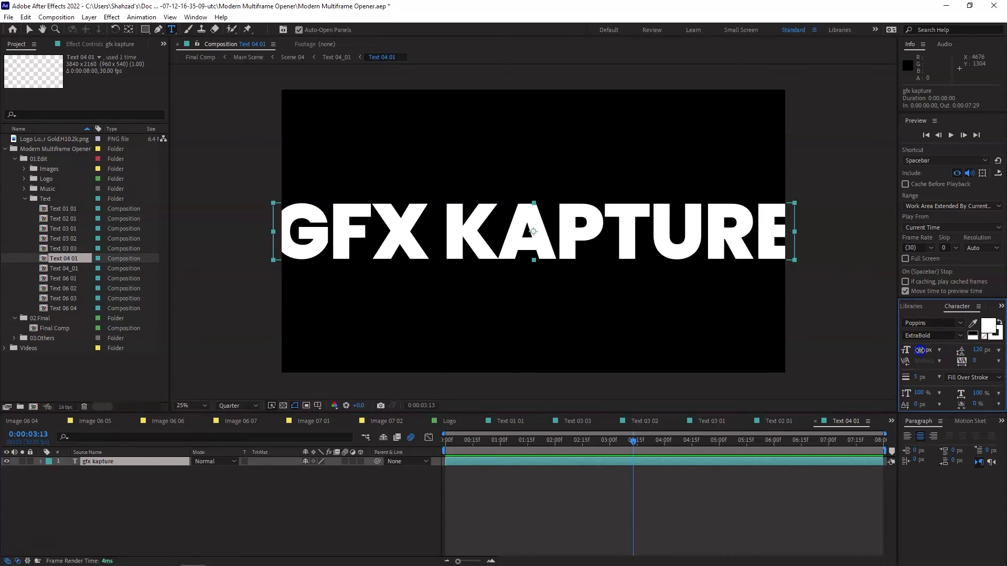
{"action": "left_click_drag", "start_coordinate": [918, 351], "coordinate": [907, 350]}
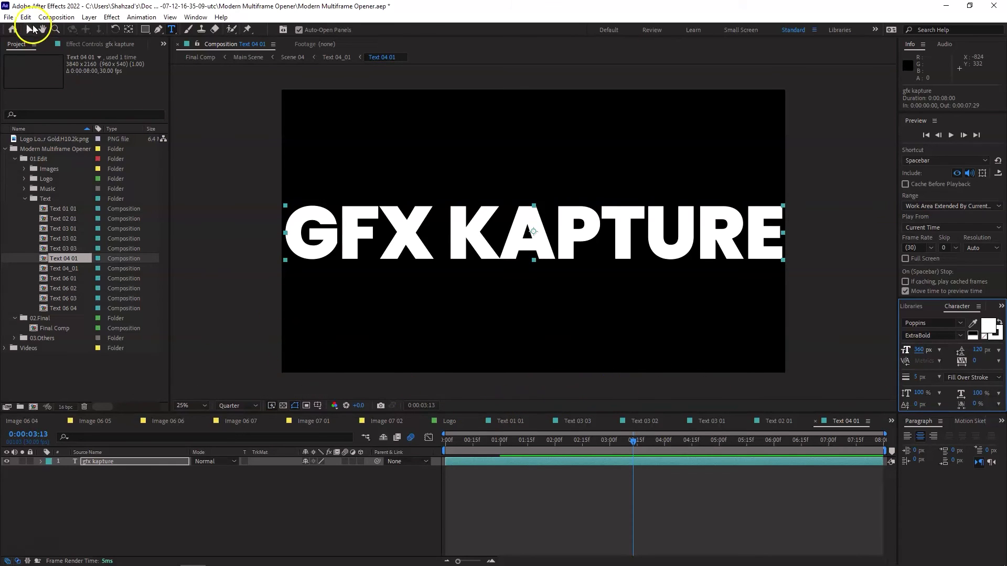
{"action": "left_click", "coordinate": [29, 30]}
{"action": "left_click", "coordinate": [225, 232]}
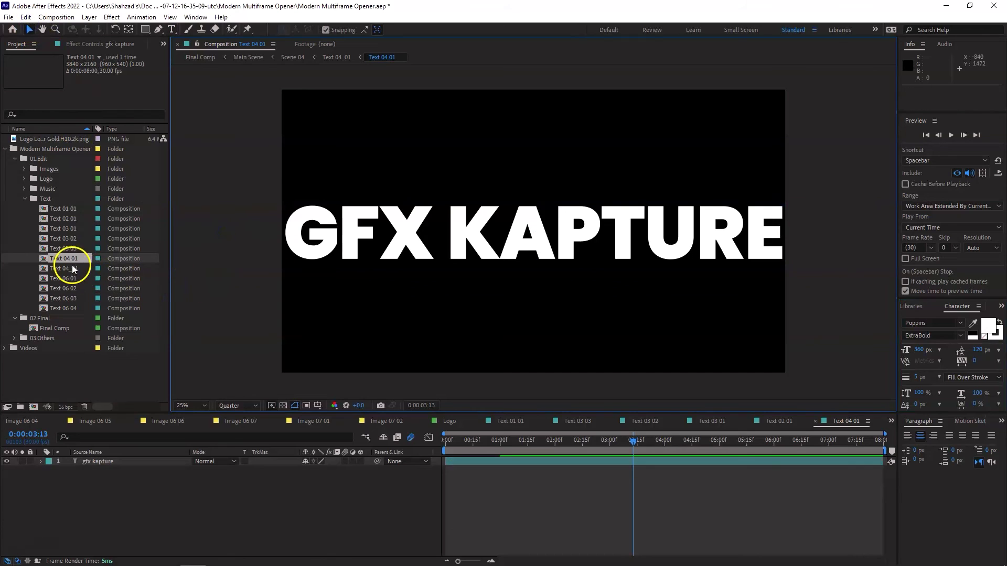
Open Text 06 01 showing AWESOME, then select Text 06 03 and Text 06 04 to check them.
{"action": "double_click", "coordinate": [61, 279]}
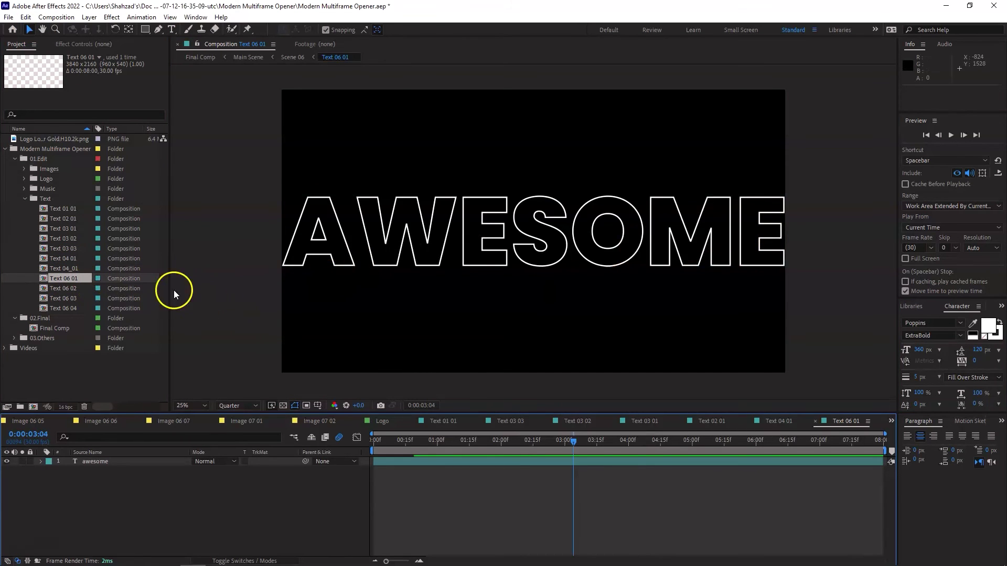
{"action": "left_click", "coordinate": [63, 298]}
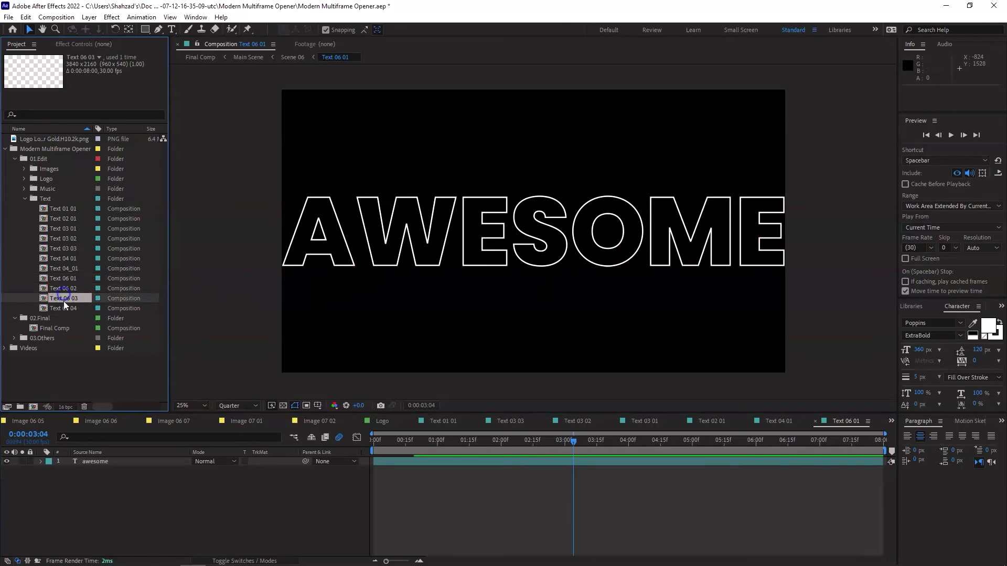
{"action": "left_click", "coordinate": [64, 306]}
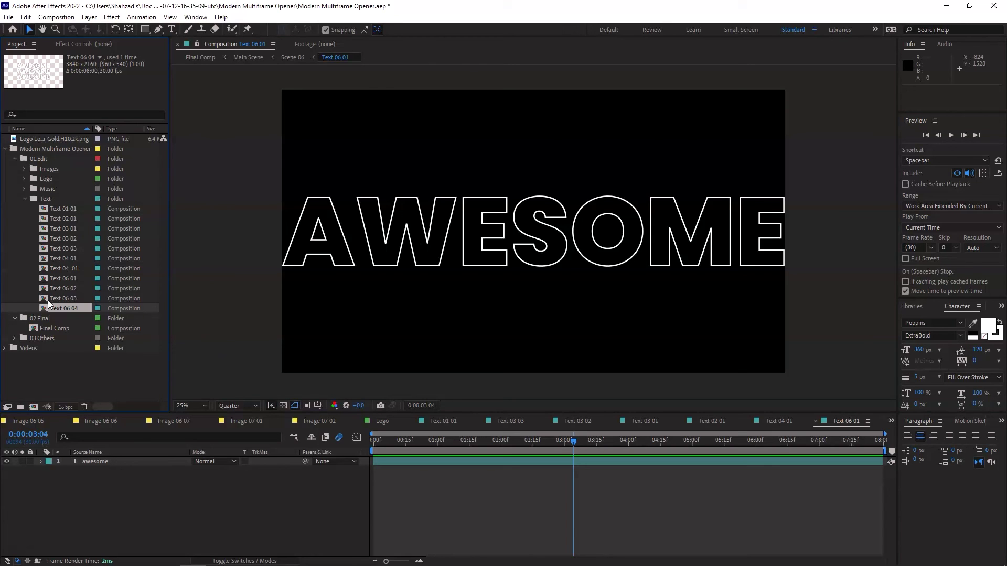
Open Final Comp, return the playhead to the start, and preview it to about five seconds.
{"action": "double_click", "coordinate": [63, 328]}
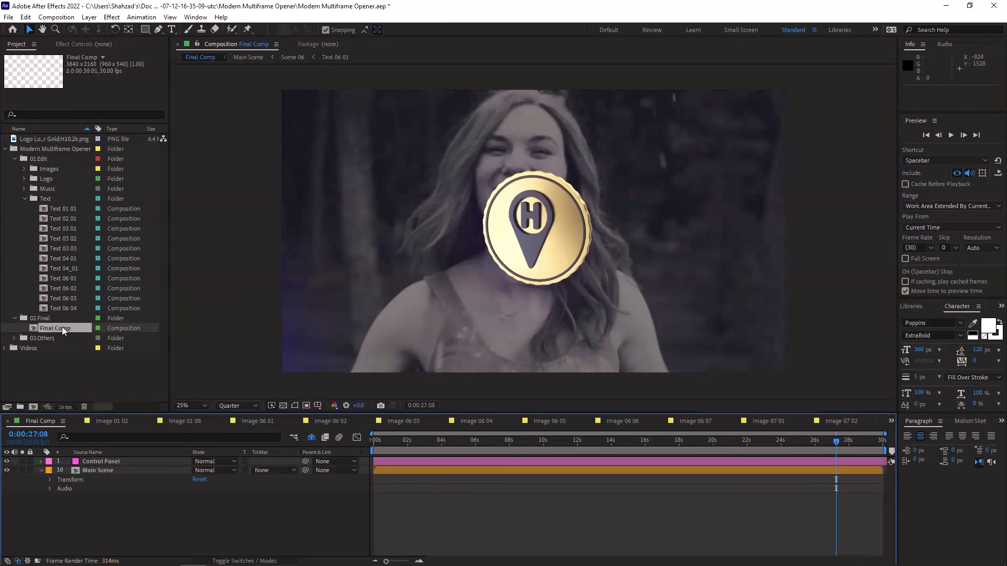
{"action": "left_click_drag", "start_coordinate": [385, 438], "coordinate": [375, 440]}
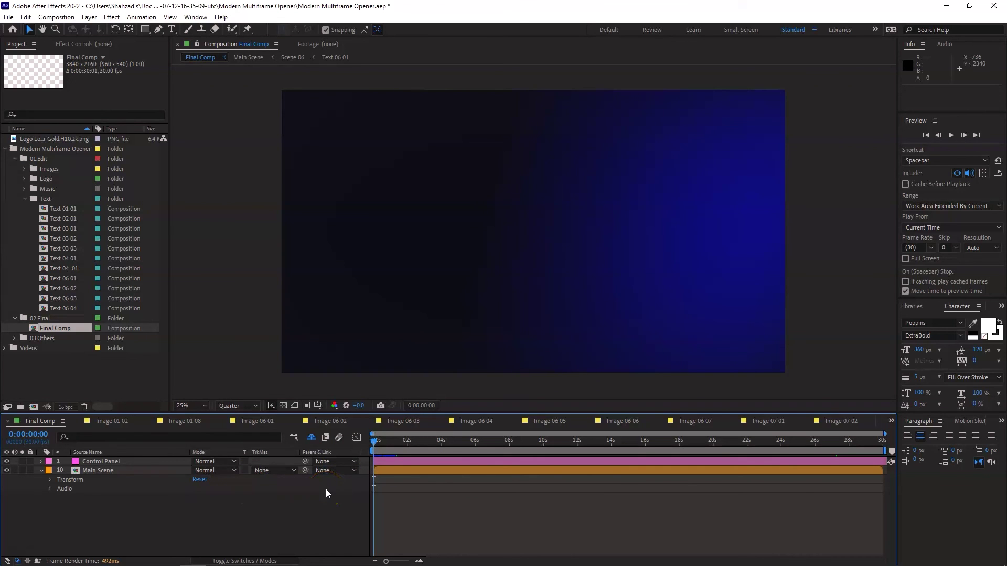
{"action": "key", "text": "space"}
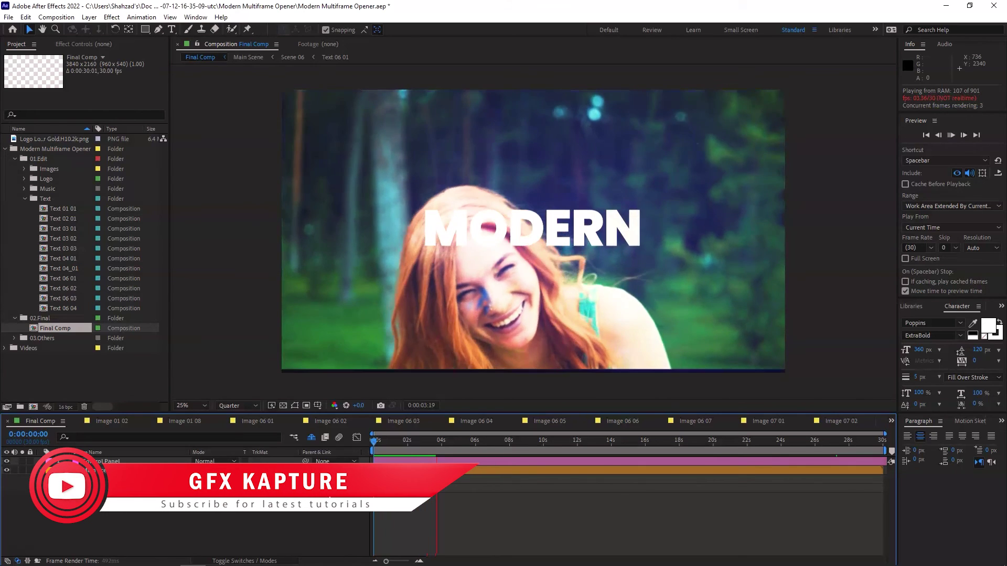
{"action": "left_click", "coordinate": [466, 439]}
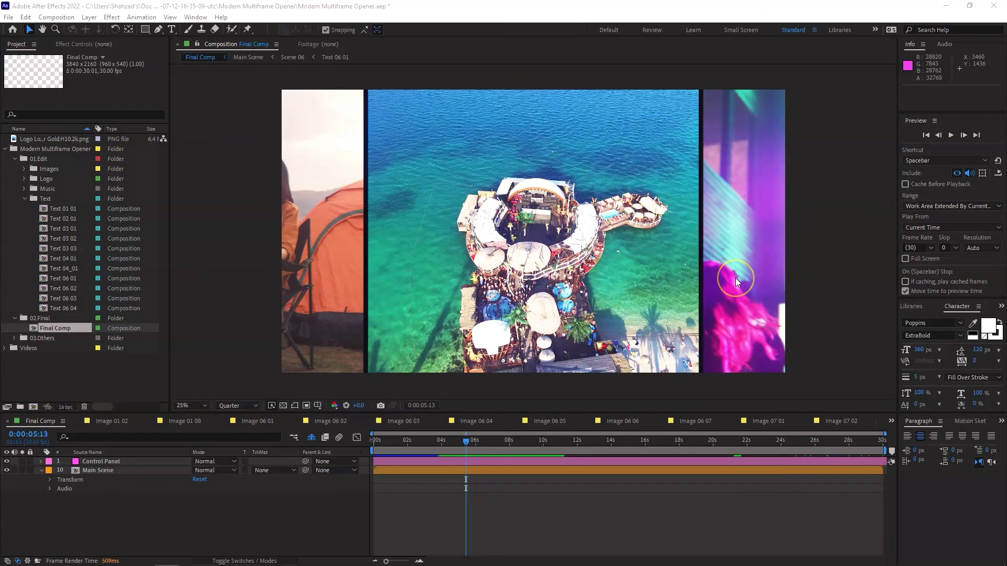